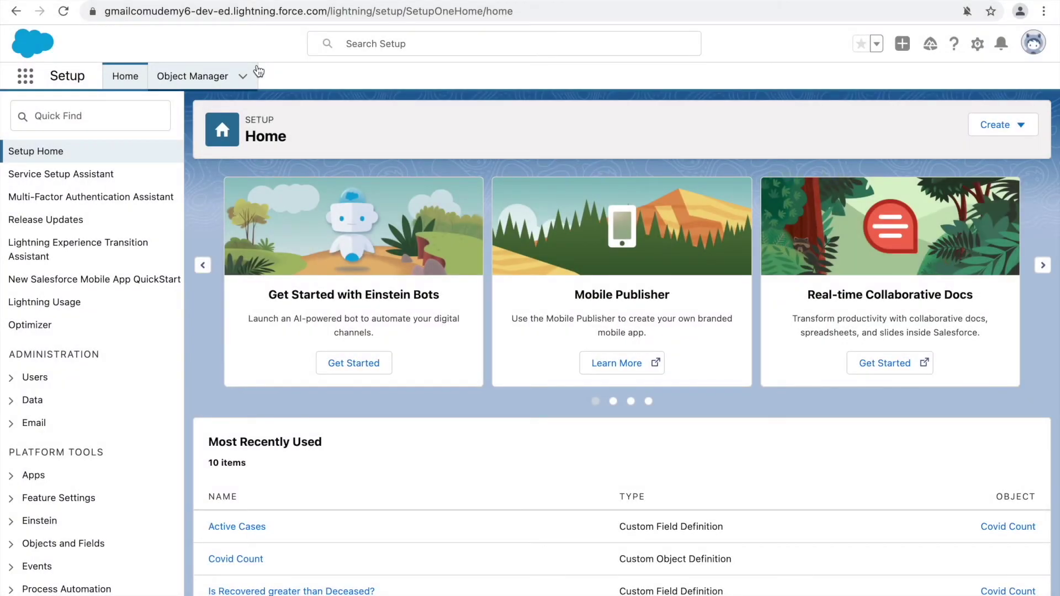
Open the Covid Tracker app and show its Covid Counts list, dismissing the notification request.
{"action": "left_click", "coordinate": [26, 76]}
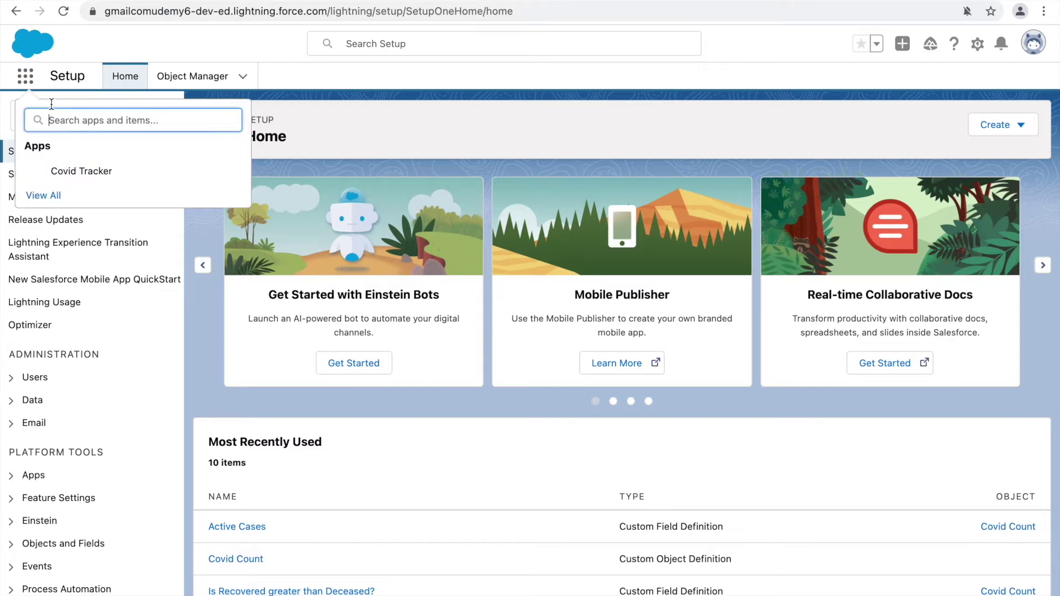
{"action": "left_click", "coordinate": [63, 173]}
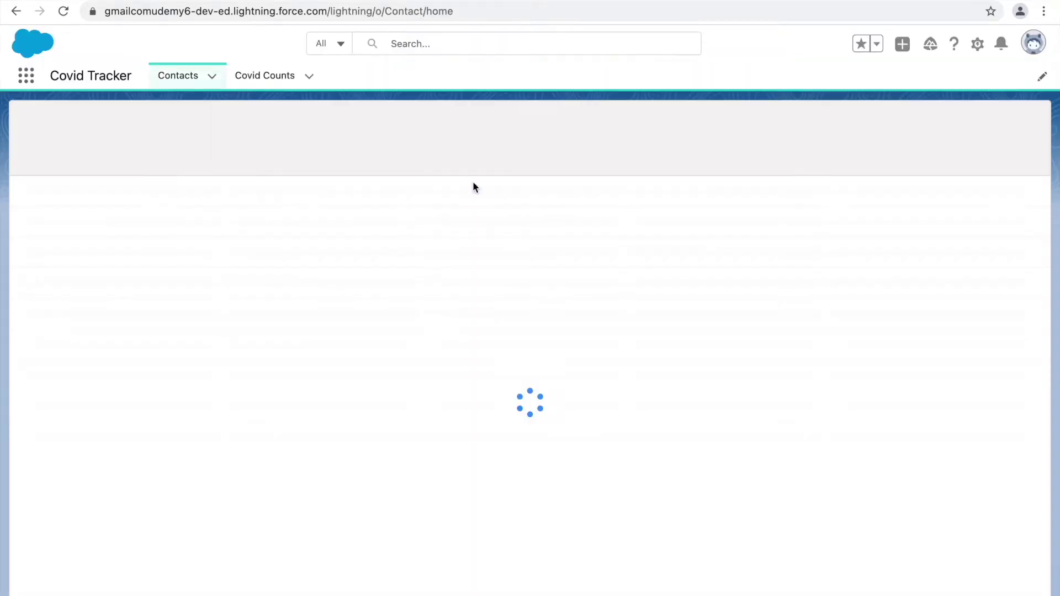
{"action": "left_click", "coordinate": [259, 78]}
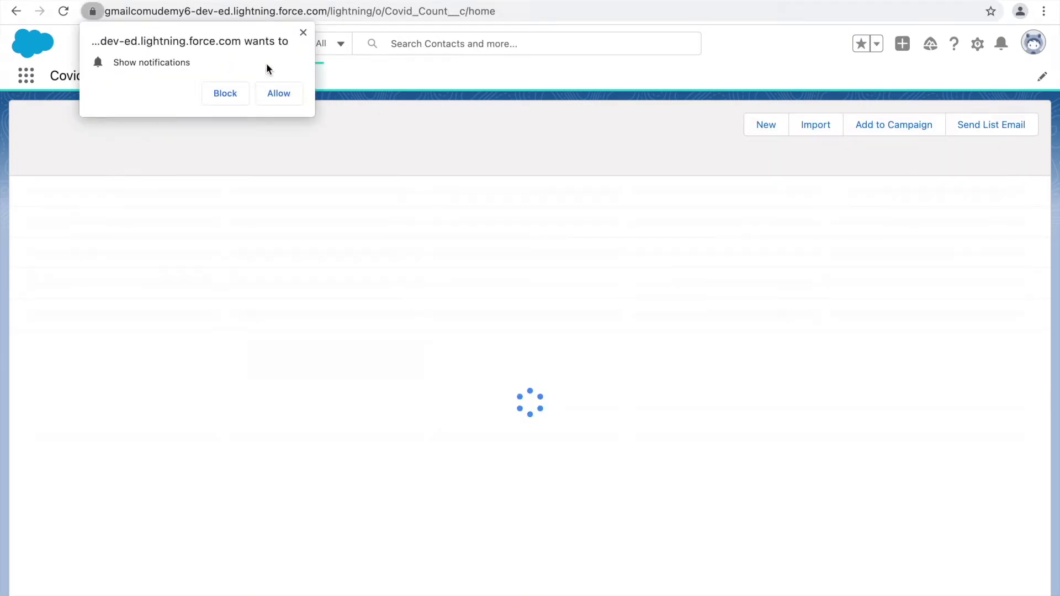
{"action": "left_click", "coordinate": [303, 33]}
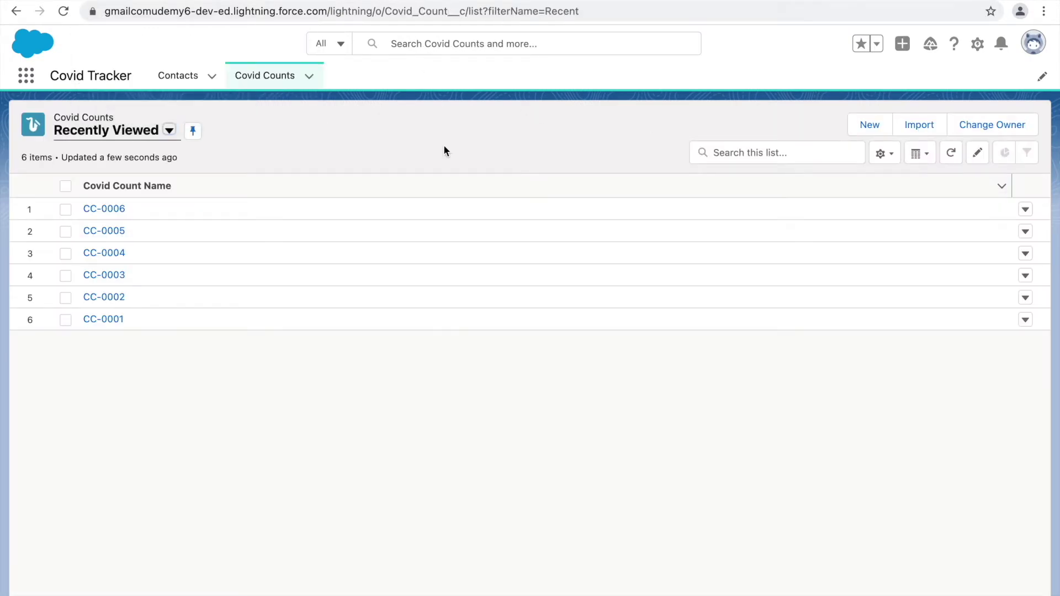
View the blank new Covid Count form without saving, and open record CC-0006, dismissing the compact setting prompt.
{"action": "left_click", "coordinate": [872, 126]}
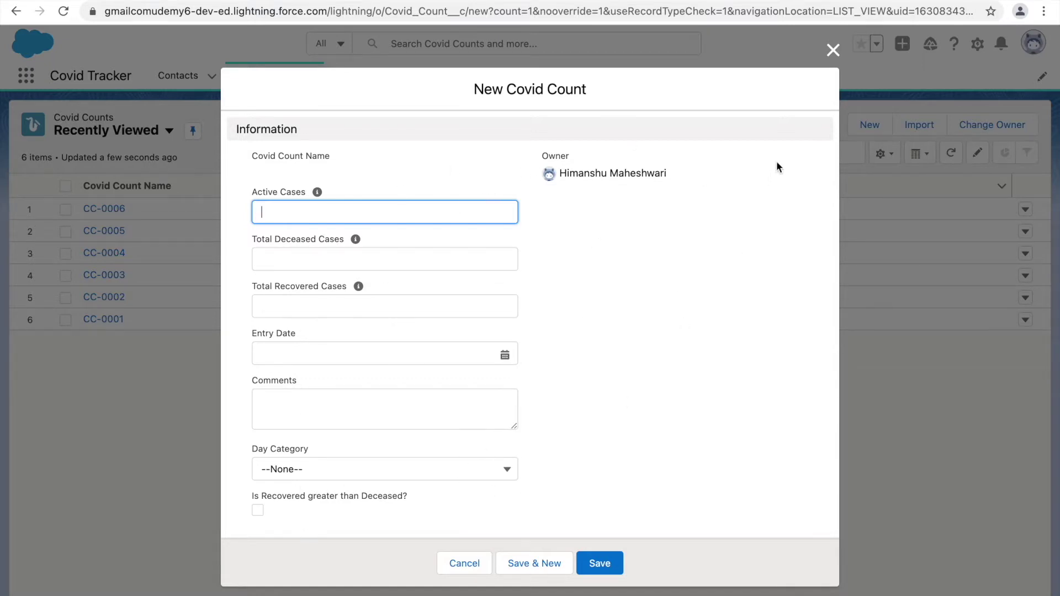
{"action": "left_click", "coordinate": [833, 51]}
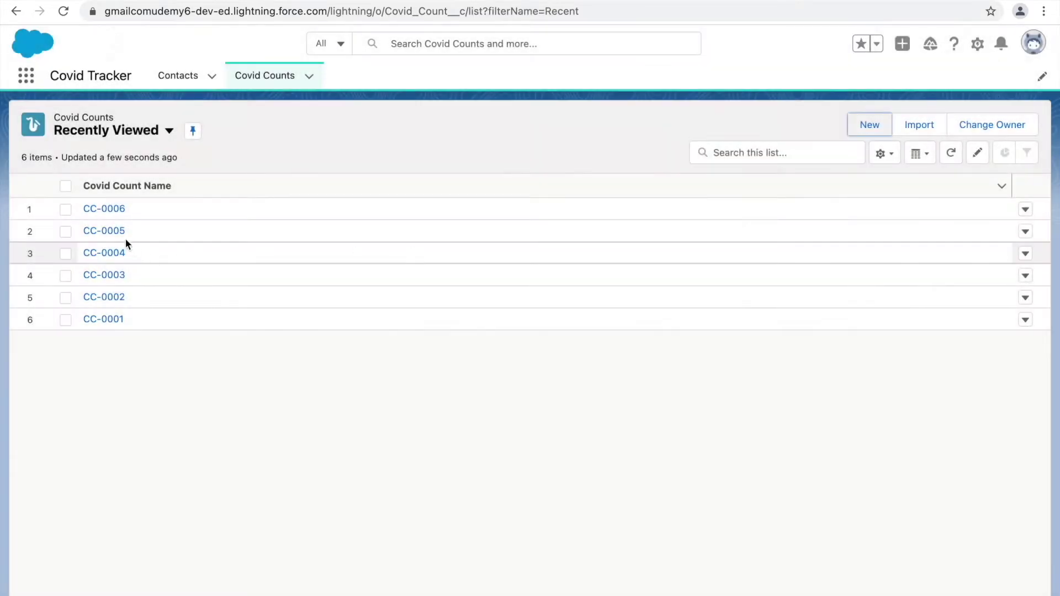
{"action": "left_click", "coordinate": [104, 210]}
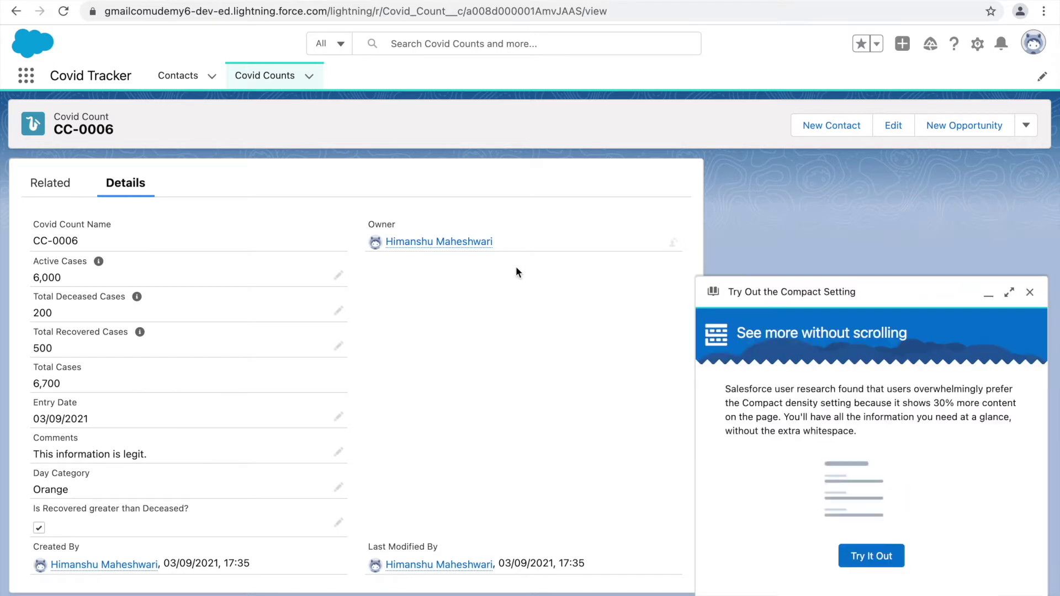
{"action": "left_click", "coordinate": [1022, 293]}
Examine the record ID portion of the page URL for Covid Count record CC-0006.
{"action": "left_click", "coordinate": [521, 11]}
{"action": "double_click", "coordinate": [520, 11]}
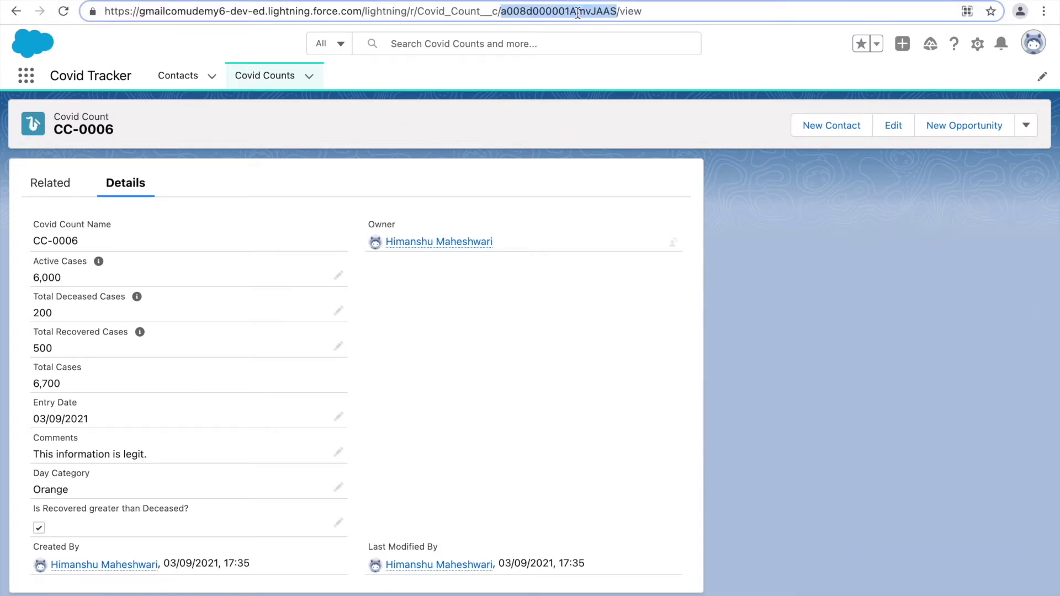
{"action": "double_click", "coordinate": [541, 12]}
{"action": "double_click", "coordinate": [588, 12]}
{"action": "double_click", "coordinate": [542, 13]}
{"action": "left_click", "coordinate": [517, 375]}
{"action": "left_click", "coordinate": [526, 12]}
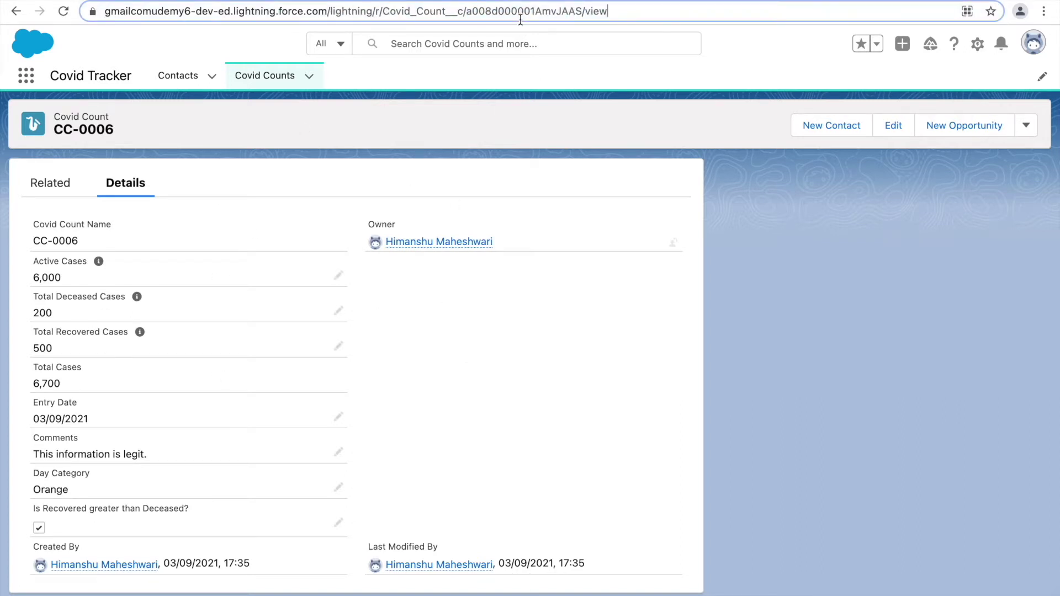
{"action": "double_click", "coordinate": [580, 11]}
{"action": "left_click", "coordinate": [588, 11]}
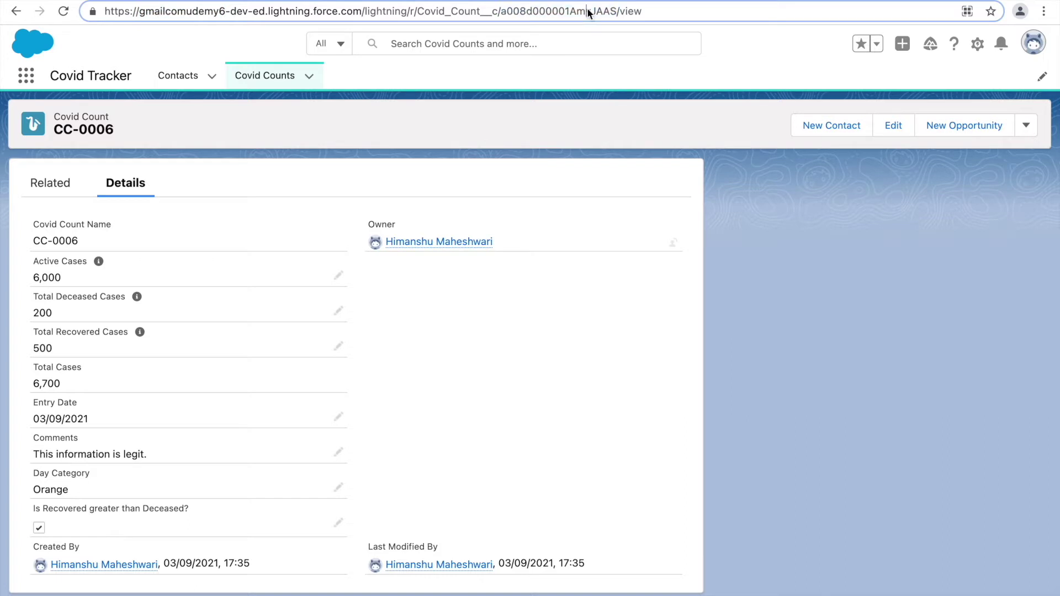
{"action": "left_click", "coordinate": [471, 323]}
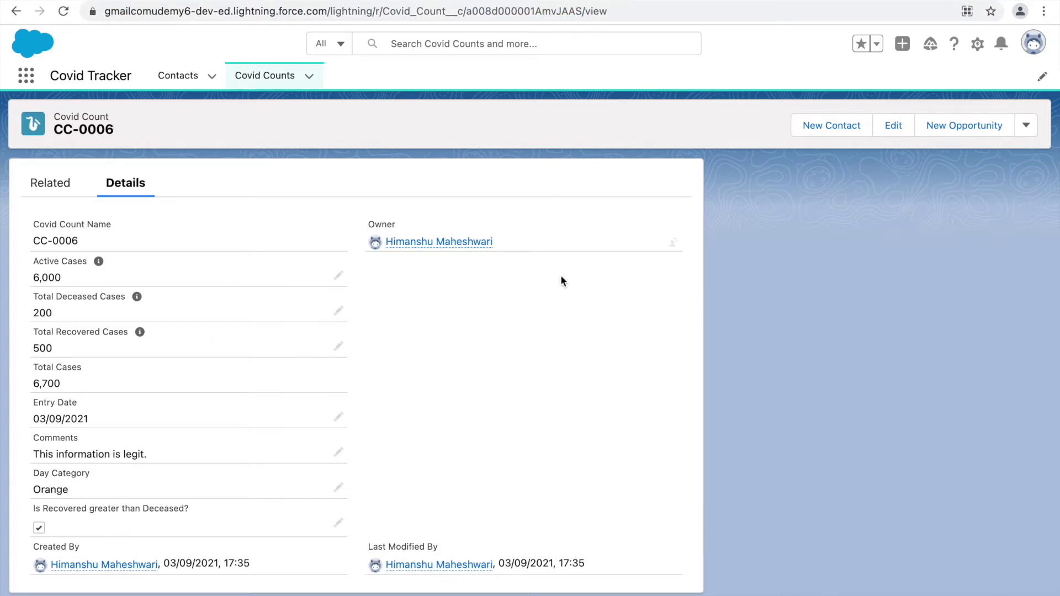
Open the All Contacts list view and view the details of the first contact.
{"action": "left_click", "coordinate": [173, 77]}
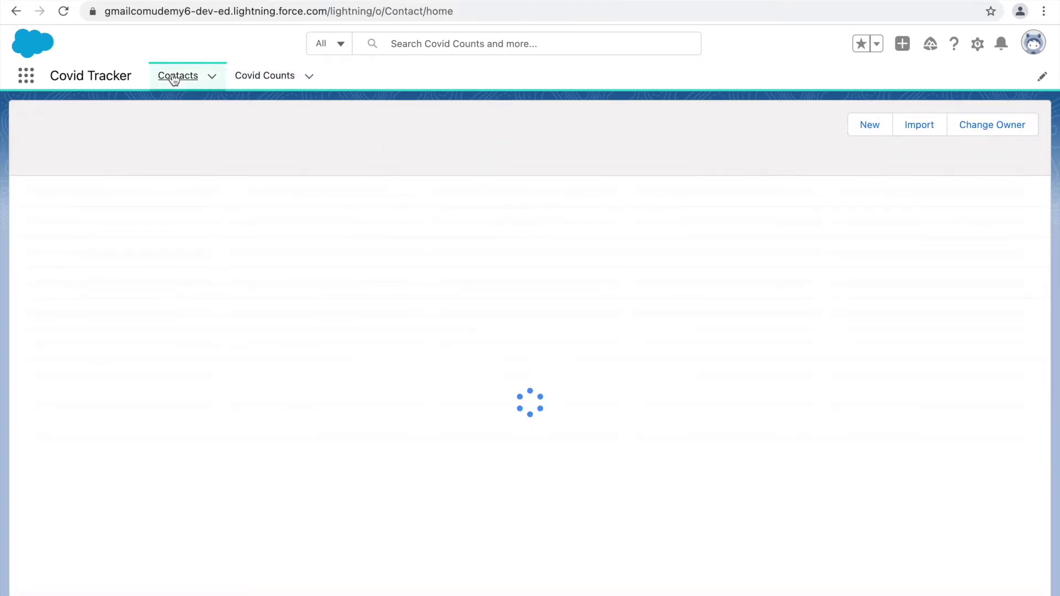
{"action": "left_click", "coordinate": [108, 137]}
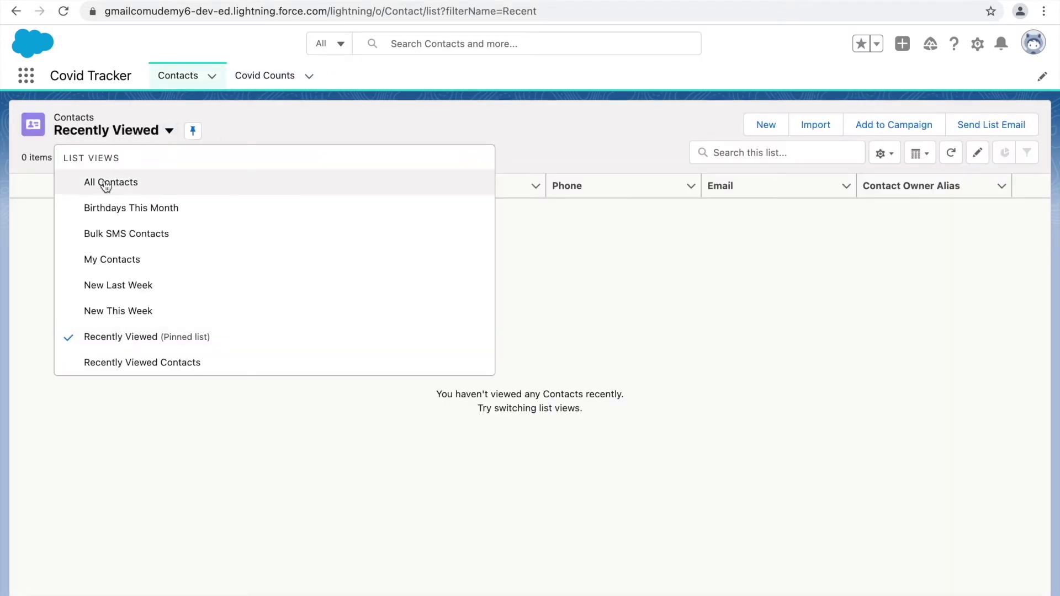
{"action": "left_click", "coordinate": [71, 180]}
{"action": "left_click", "coordinate": [89, 209]}
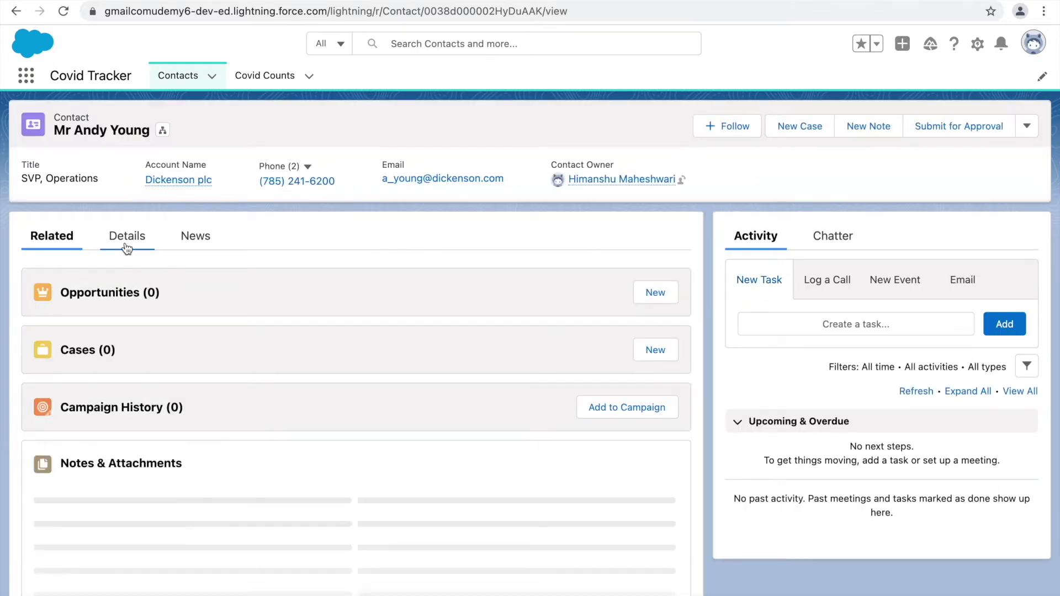
{"action": "left_click", "coordinate": [128, 236]}
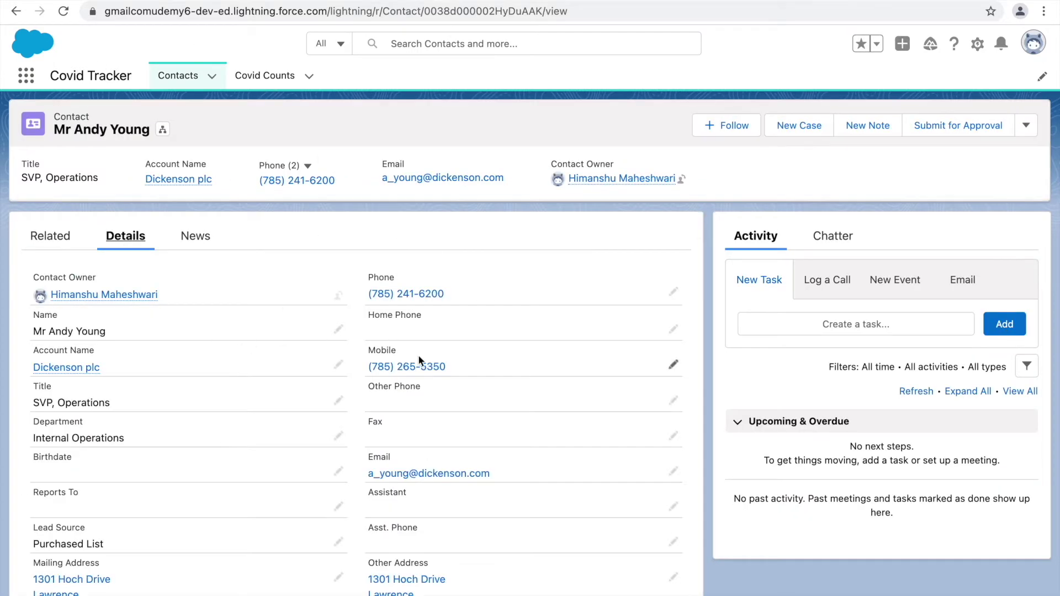
Return to the Covid Counts list, reopen record CC-0006 and examine its name in the header.
{"action": "left_click", "coordinate": [265, 76]}
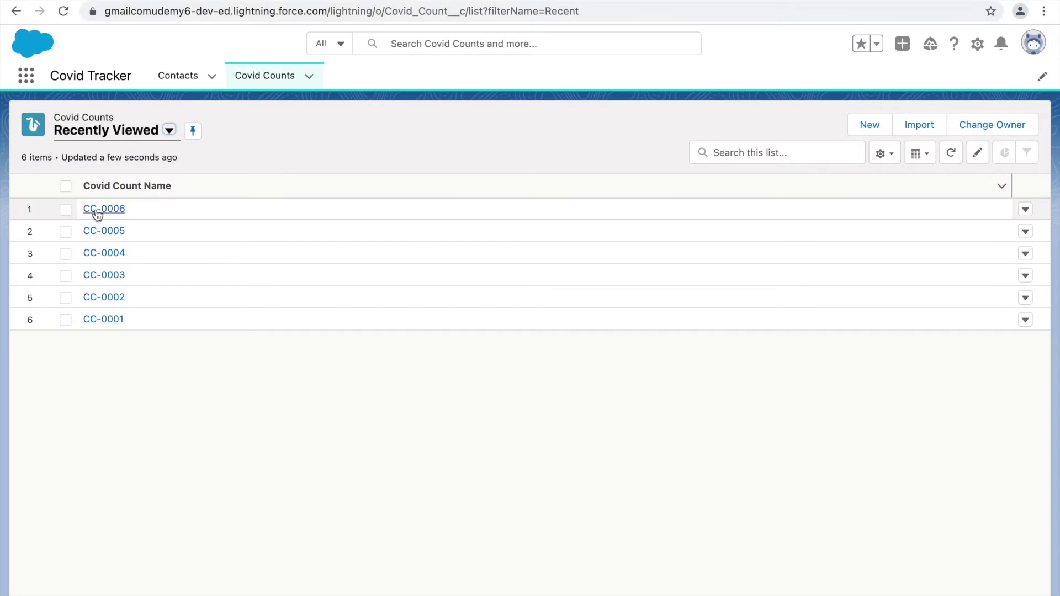
{"action": "left_click", "coordinate": [97, 211]}
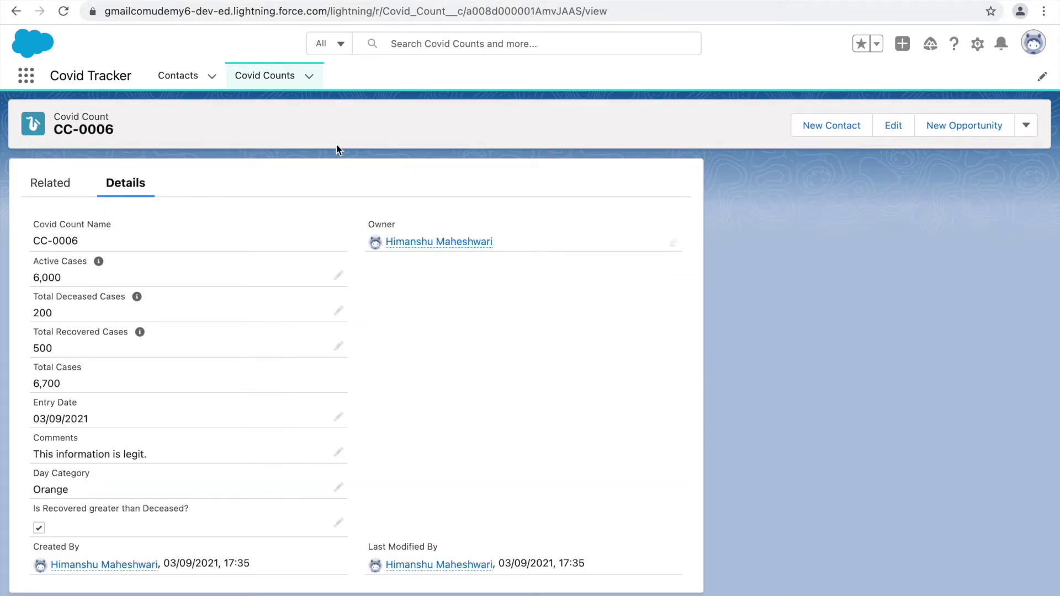
{"action": "mouse_move", "coordinate": [54, 118]}
{"action": "left_mouse_down"}
{"action": "mouse_move", "coordinate": [110, 115]}
{"action": "mouse_move", "coordinate": [59, 131]}
{"action": "left_mouse_up"}
{"action": "left_click", "coordinate": [78, 131]}
Examine the additional actions available for record CC-0006 and its details section.
{"action": "left_click", "coordinate": [1028, 127]}
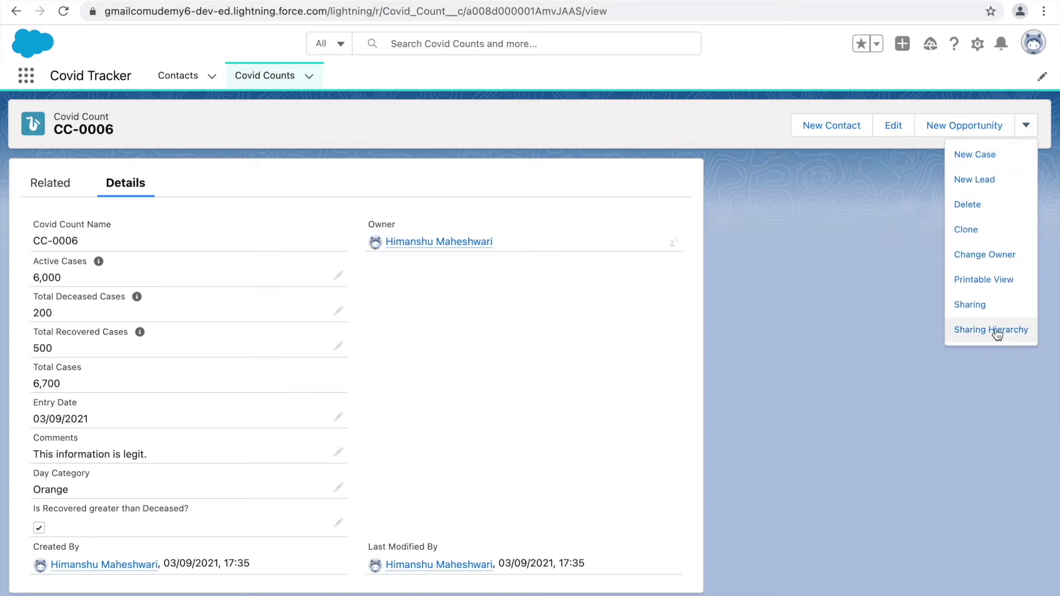
{"action": "left_click", "coordinate": [713, 127]}
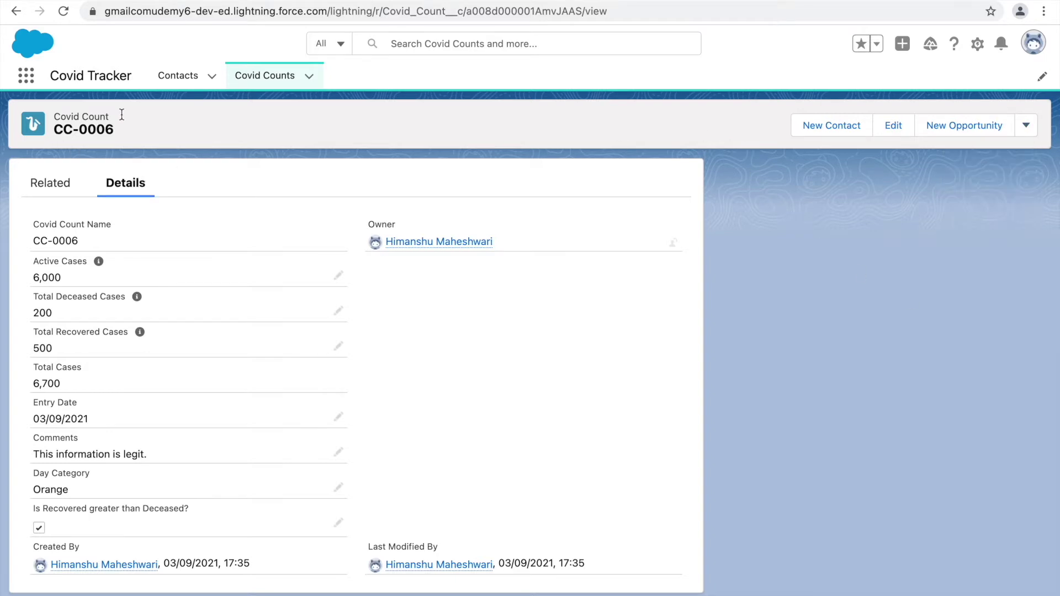
{"action": "left_click", "coordinate": [1026, 126]}
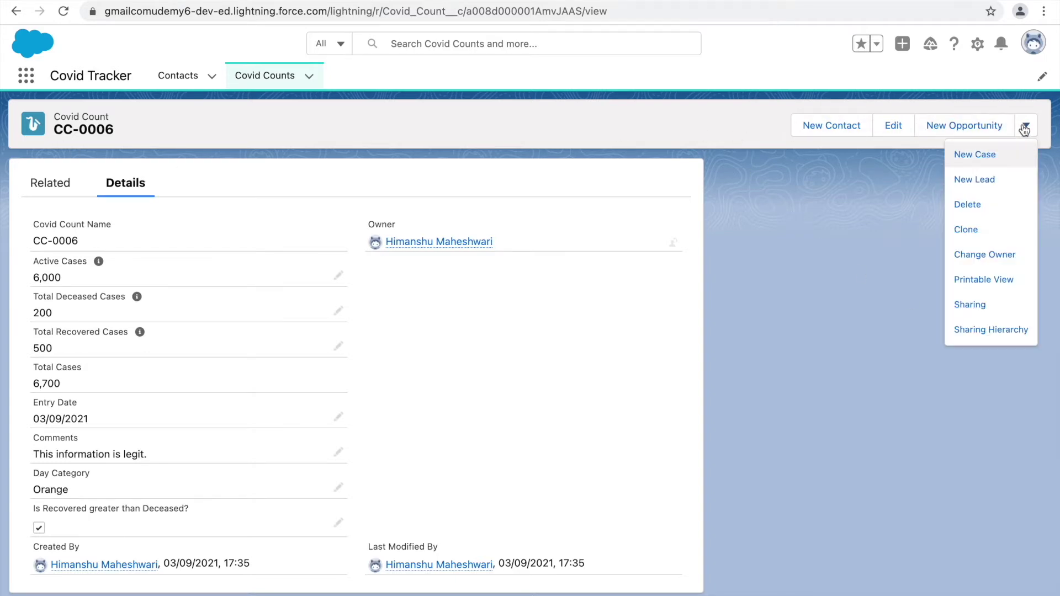
{"action": "left_click", "coordinate": [868, 300]}
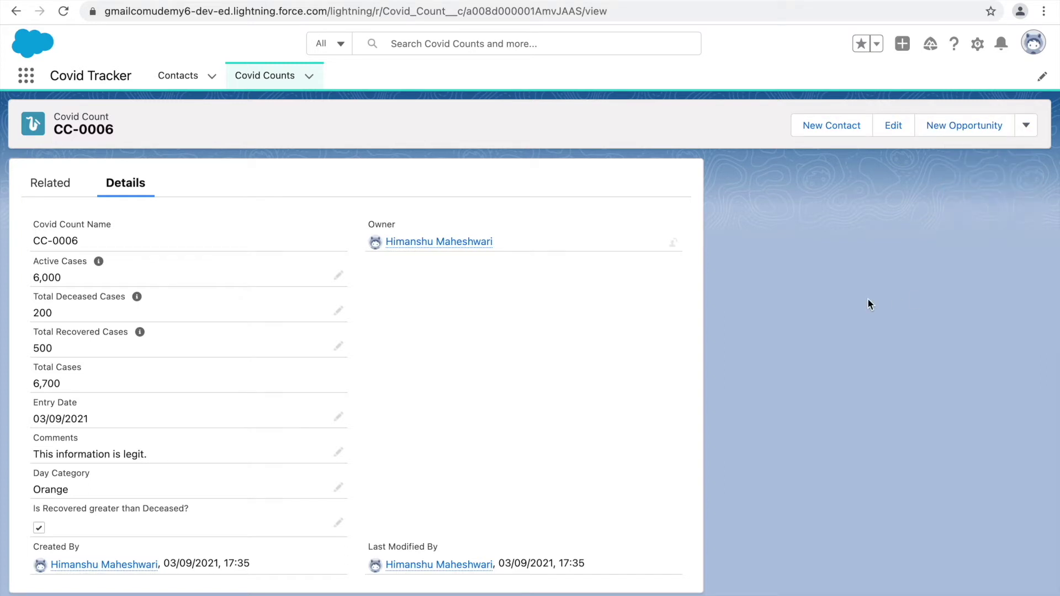
{"action": "left_click", "coordinate": [125, 187]}
Open Setup and find the Covid Count object in the Object Manager by searching for "Covid".
{"action": "left_click", "coordinate": [978, 43]}
{"action": "left_click", "coordinate": [903, 91]}
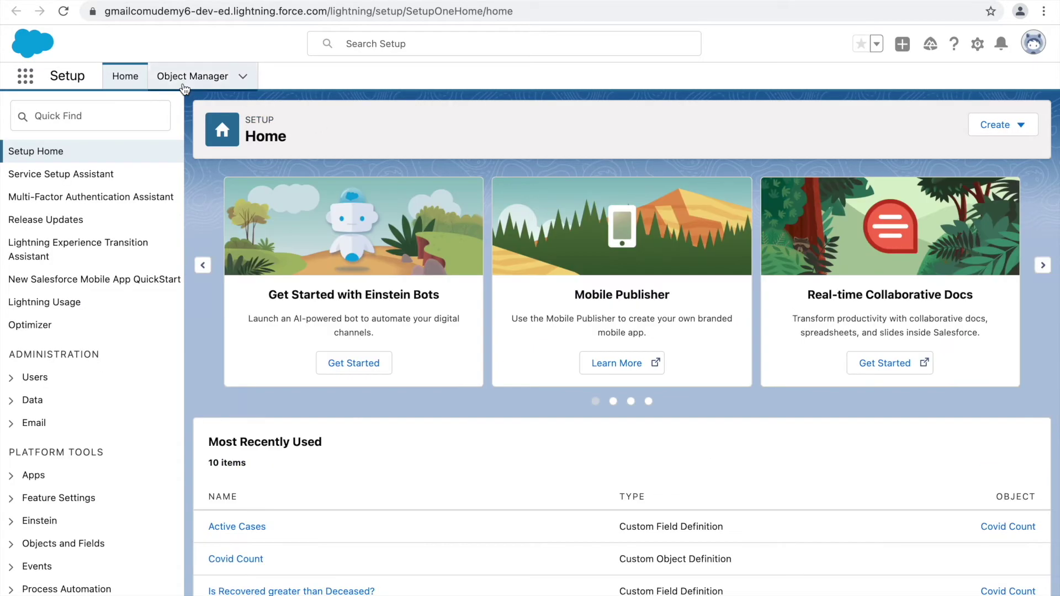
{"action": "left_click", "coordinate": [191, 83]}
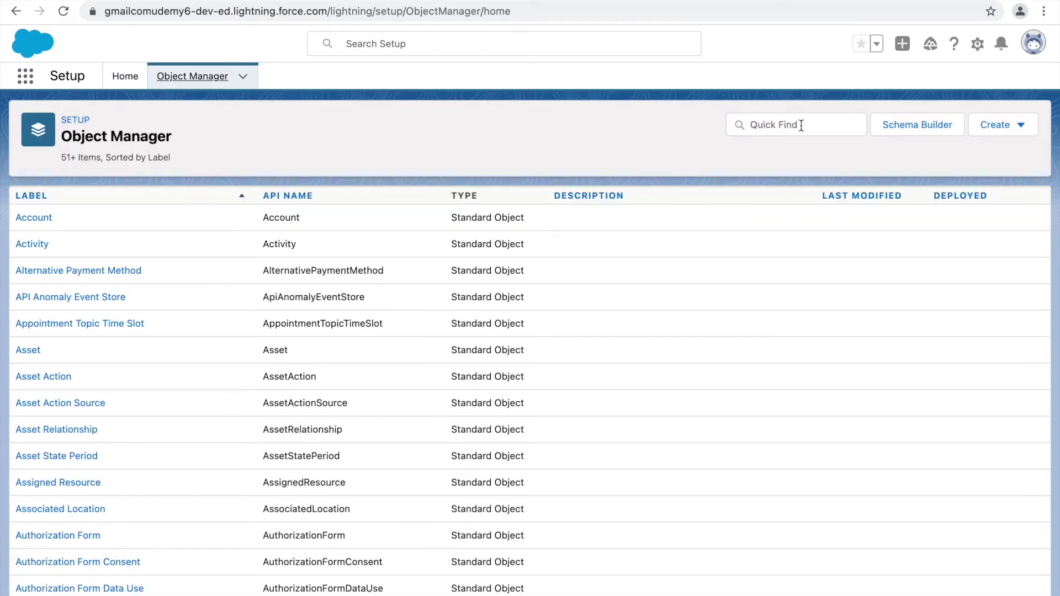
{"action": "left_click", "coordinate": [801, 125]}
{"action": "type", "text": "Covid"}
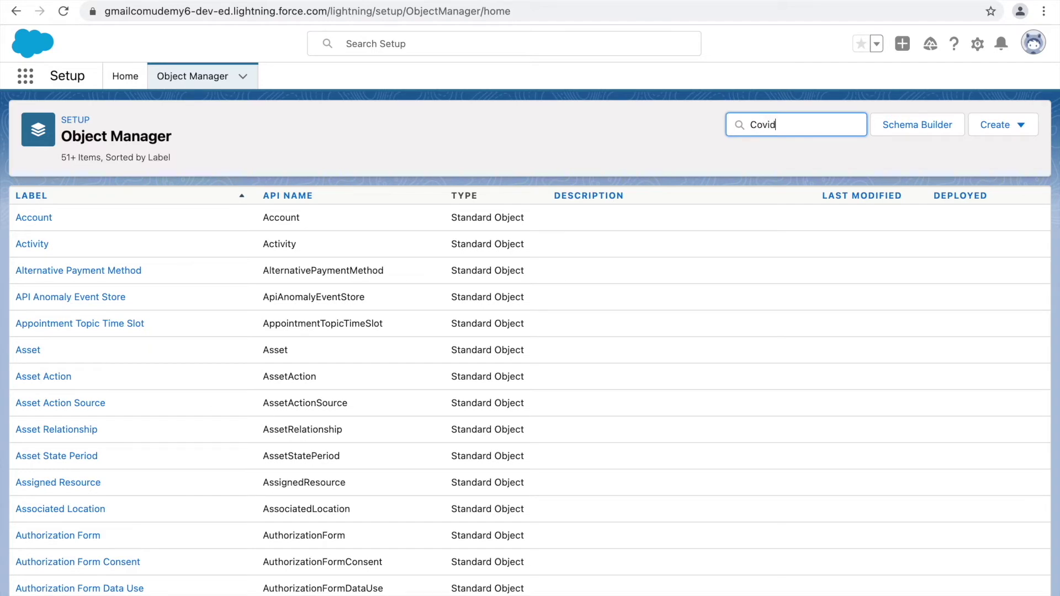
{"action": "left_click", "coordinate": [49, 222]}
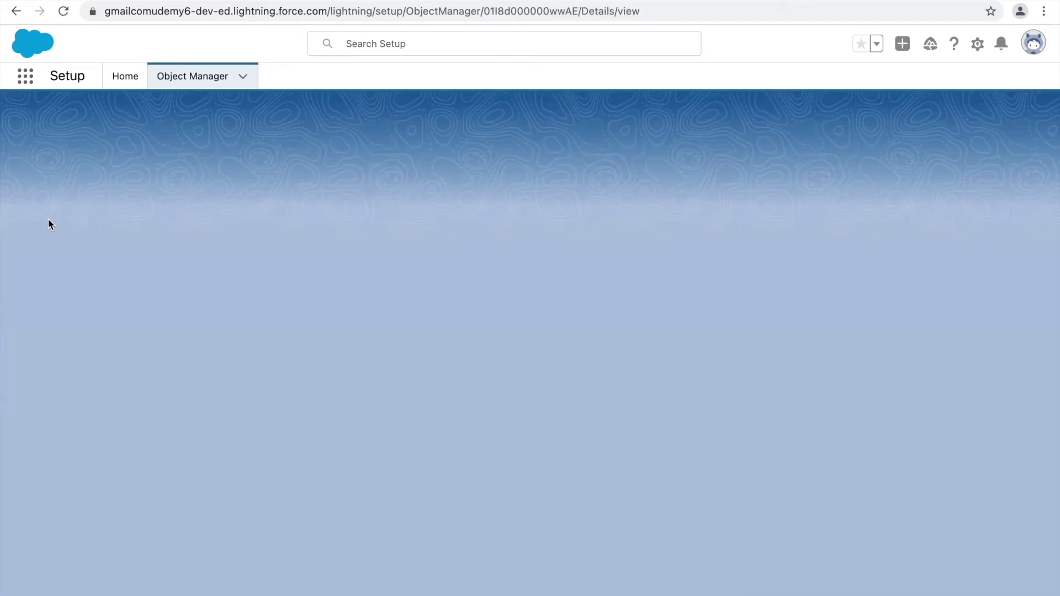
Review the Covid Count object's details and fields, and open the Covid Count Layout page layout.
{"action": "left_click", "coordinate": [57, 197]}
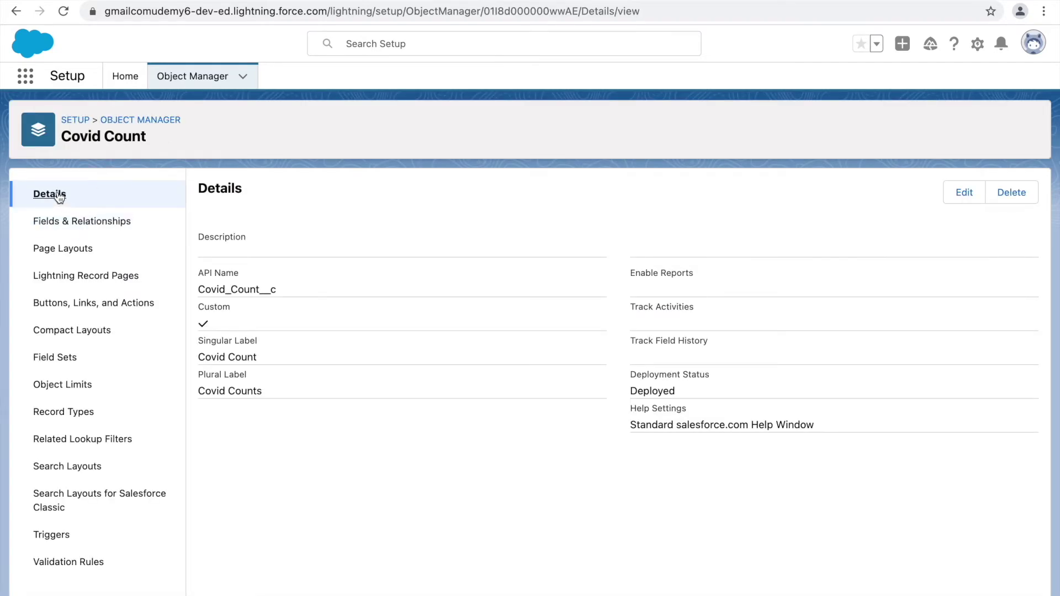
{"action": "left_click", "coordinate": [103, 226]}
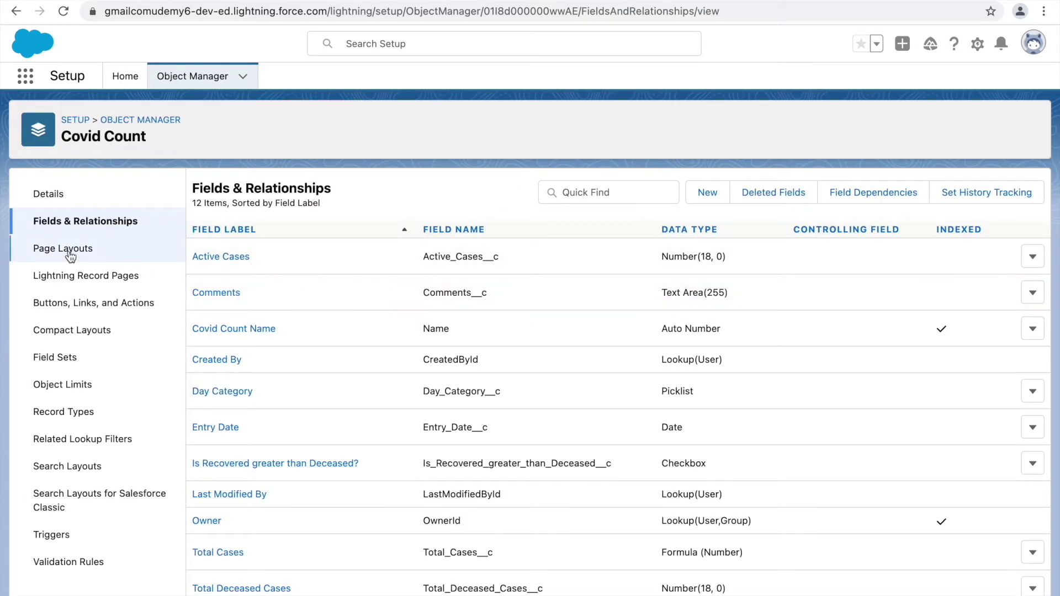
{"action": "left_click", "coordinate": [70, 252]}
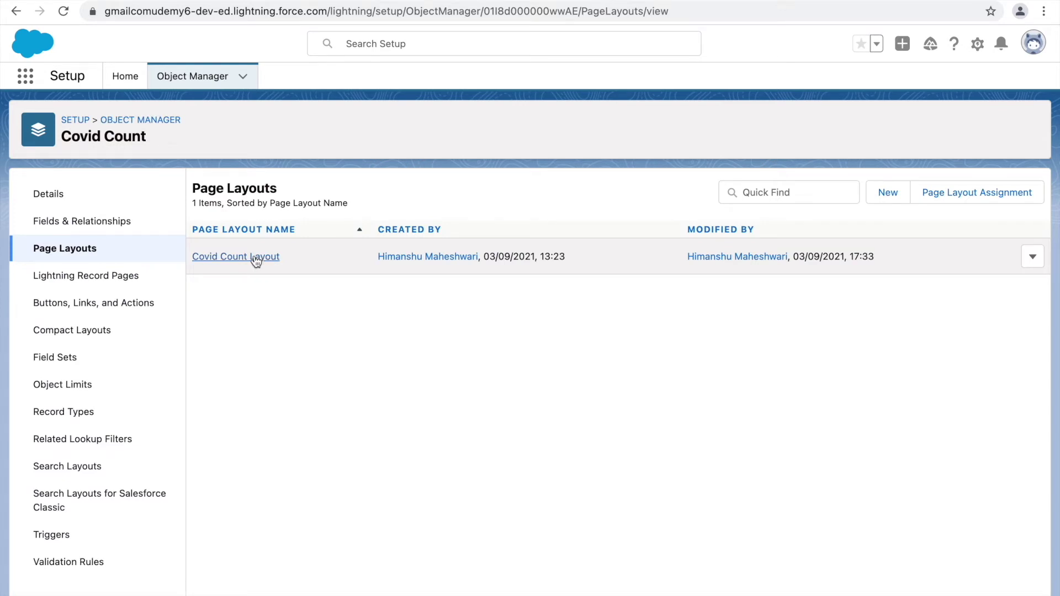
{"action": "left_click", "coordinate": [237, 257]}
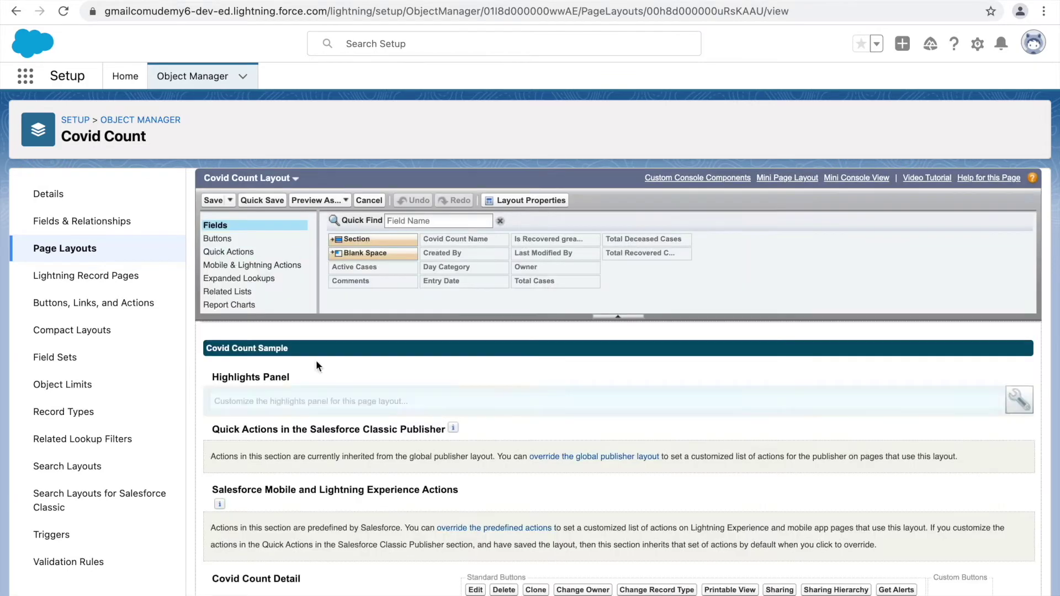
Examine the Covid Count Layout's field palette, highlights panel, quick actions, standard buttons and detail sections.
{"action": "scroll", "coordinate": [550, 476], "scroll_direction": "down", "scroll_amount": 2}
{"action": "scroll", "coordinate": [548, 448], "scroll_direction": "up", "scroll_amount": 3}
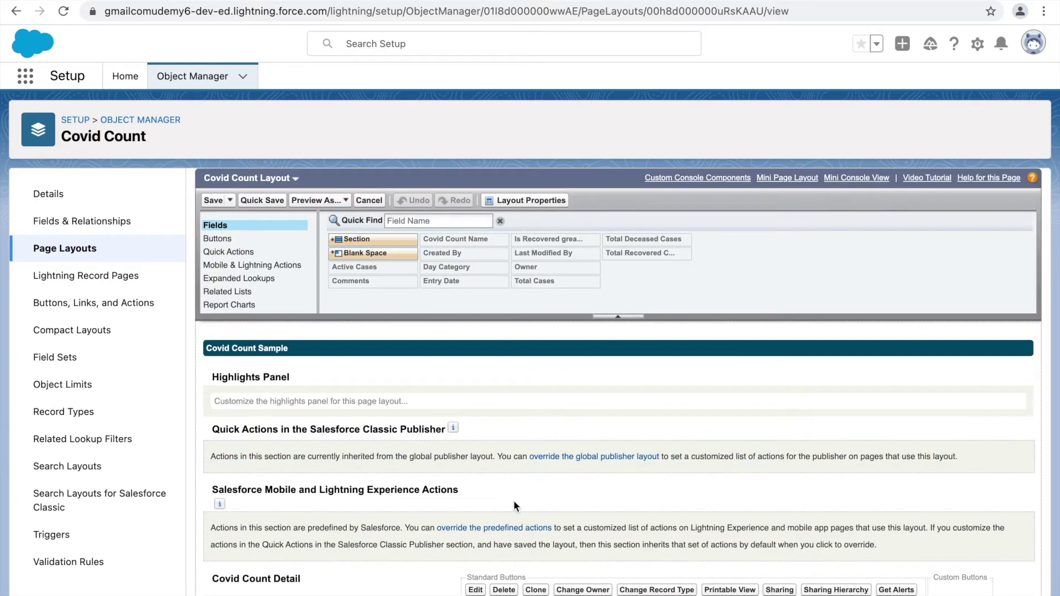
{"action": "scroll", "coordinate": [514, 501], "scroll_direction": "down", "scroll_amount": 2}
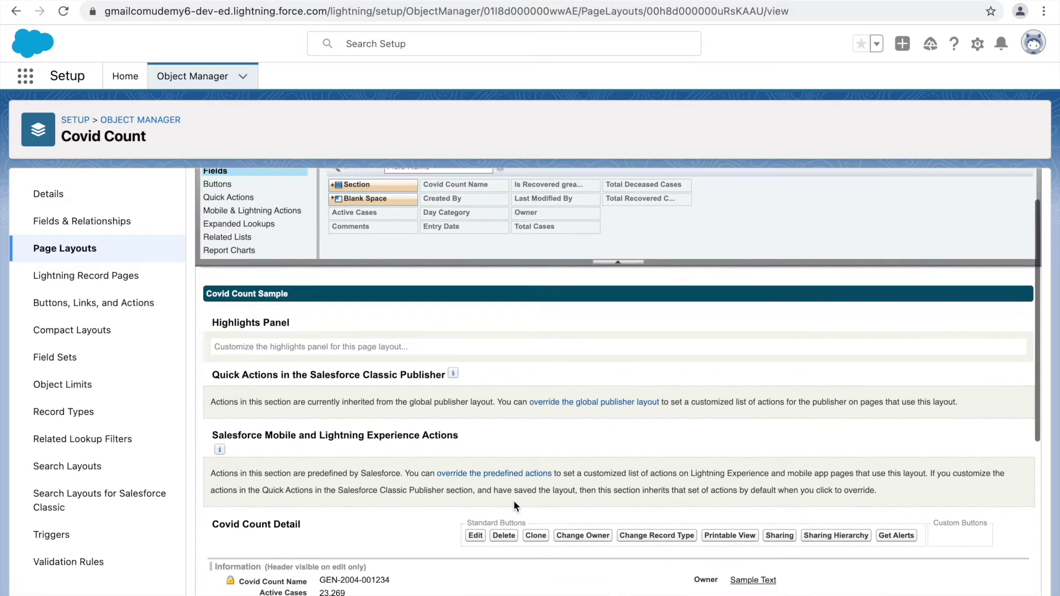
{"action": "scroll", "coordinate": [514, 502], "scroll_direction": "down", "scroll_amount": 3}
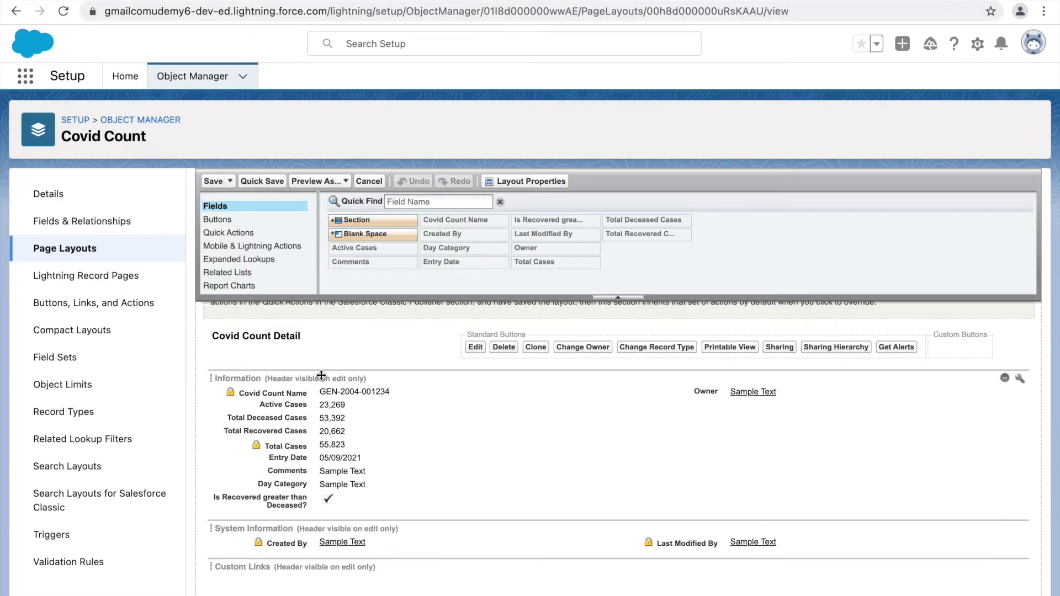
{"action": "scroll", "coordinate": [321, 376], "scroll_direction": "up", "scroll_amount": 3}
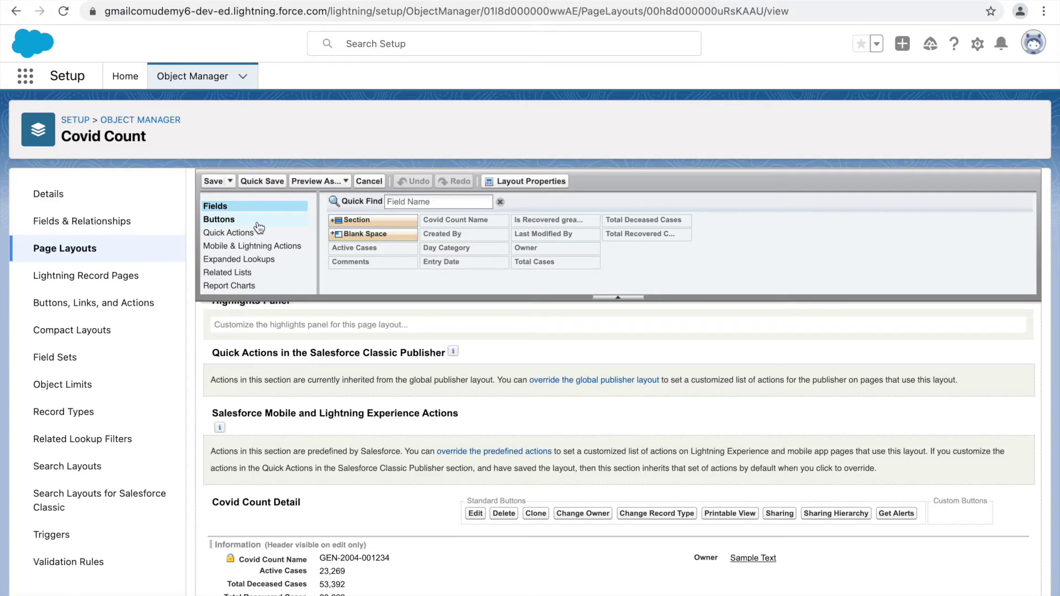
{"action": "scroll", "coordinate": [258, 227], "scroll_direction": "up", "scroll_amount": 2}
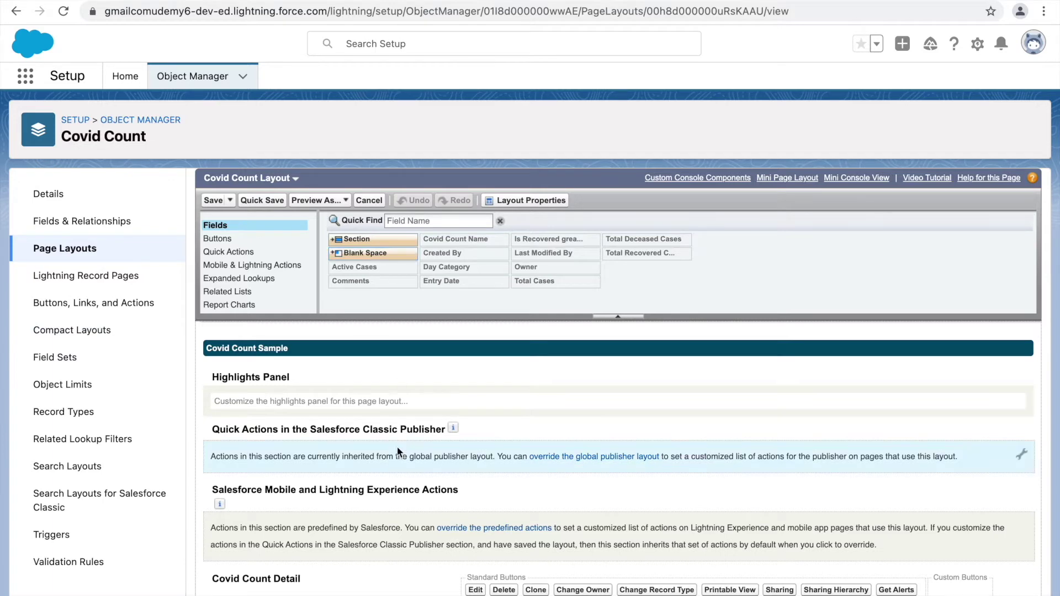
{"action": "scroll", "coordinate": [392, 261], "scroll_direction": "down", "scroll_amount": 2}
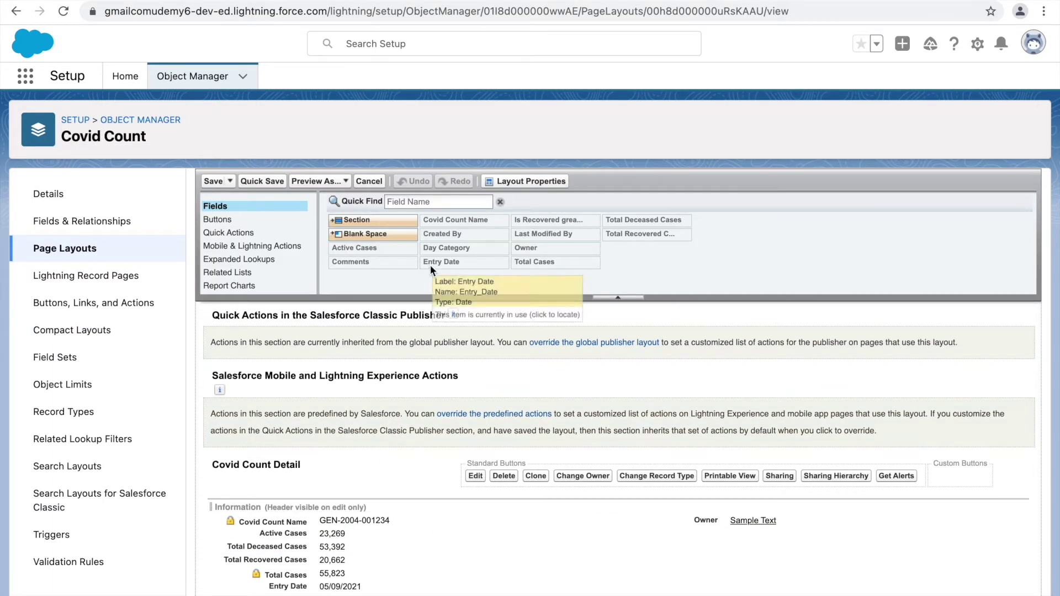
Remove the Owner field from the Information section and add it back to the section's second column.
{"action": "scroll", "coordinate": [558, 318], "scroll_direction": "down", "scroll_amount": 4}
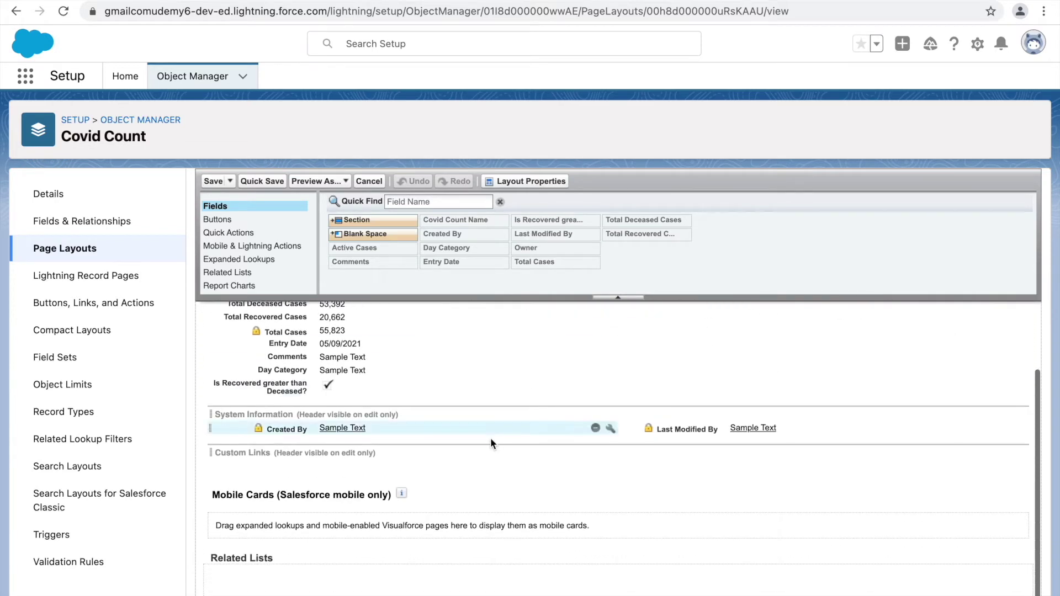
{"action": "scroll", "coordinate": [490, 439], "scroll_direction": "up", "scroll_amount": 3}
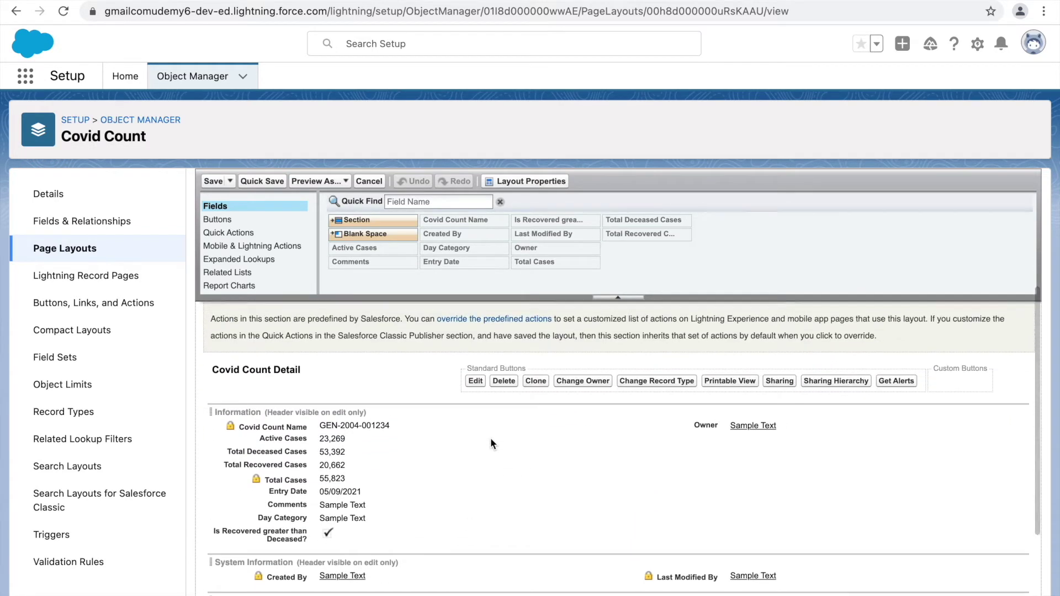
{"action": "scroll", "coordinate": [492, 443], "scroll_direction": "up", "scroll_amount": 2}
{"action": "scroll", "coordinate": [491, 443], "scroll_direction": "down", "scroll_amount": 2}
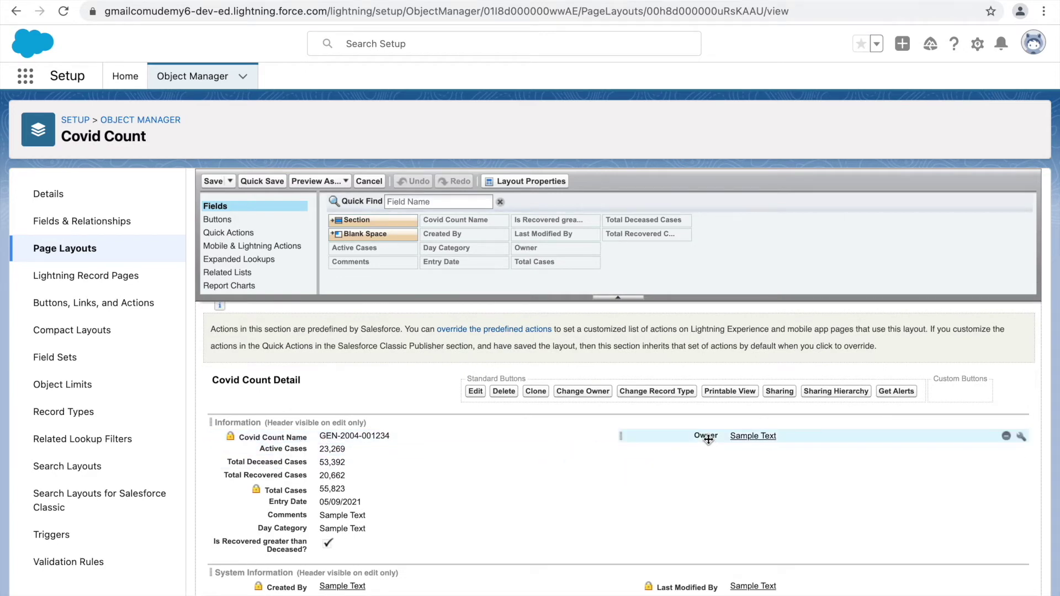
{"action": "left_click_drag", "start_coordinate": [709, 439], "coordinate": [543, 248]}
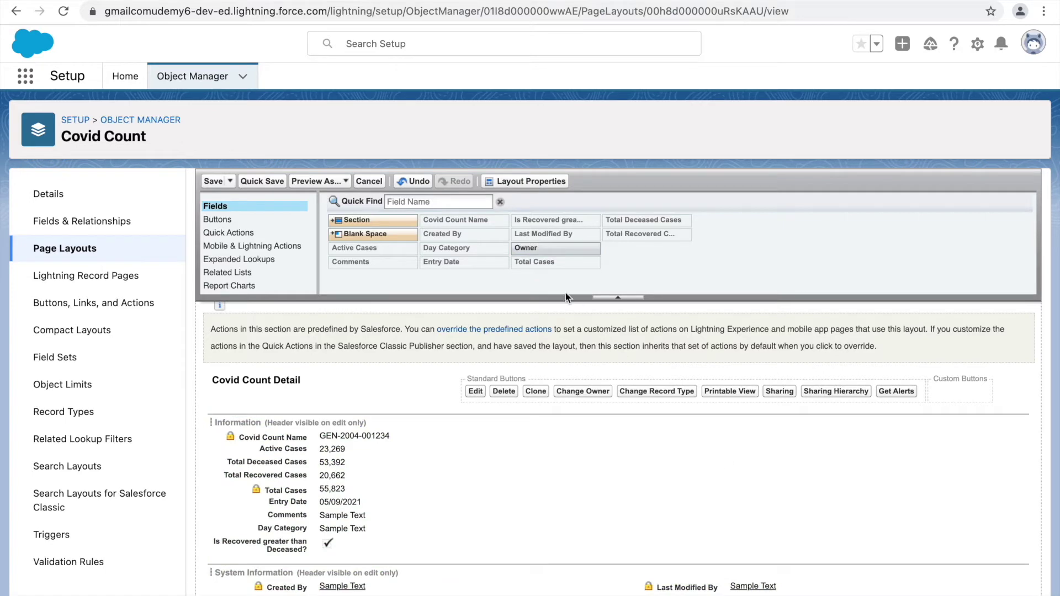
{"action": "left_click_drag", "start_coordinate": [634, 348], "coordinate": [663, 421]}
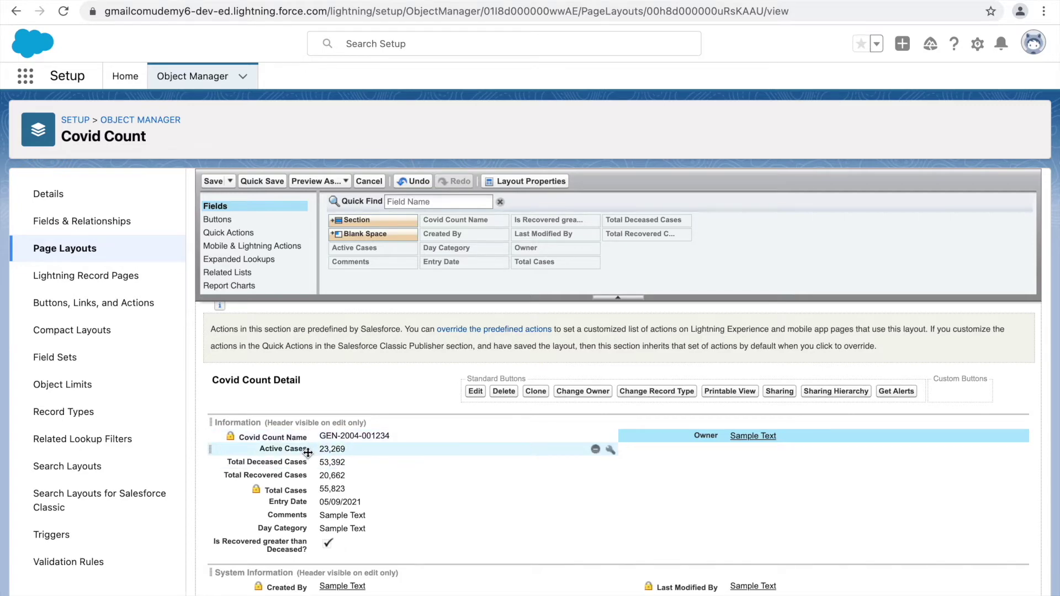
Move Active Cases, Total Deceased Cases and Total Cases into the second column of the Information section.
{"action": "left_click_drag", "start_coordinate": [307, 452], "coordinate": [685, 462]}
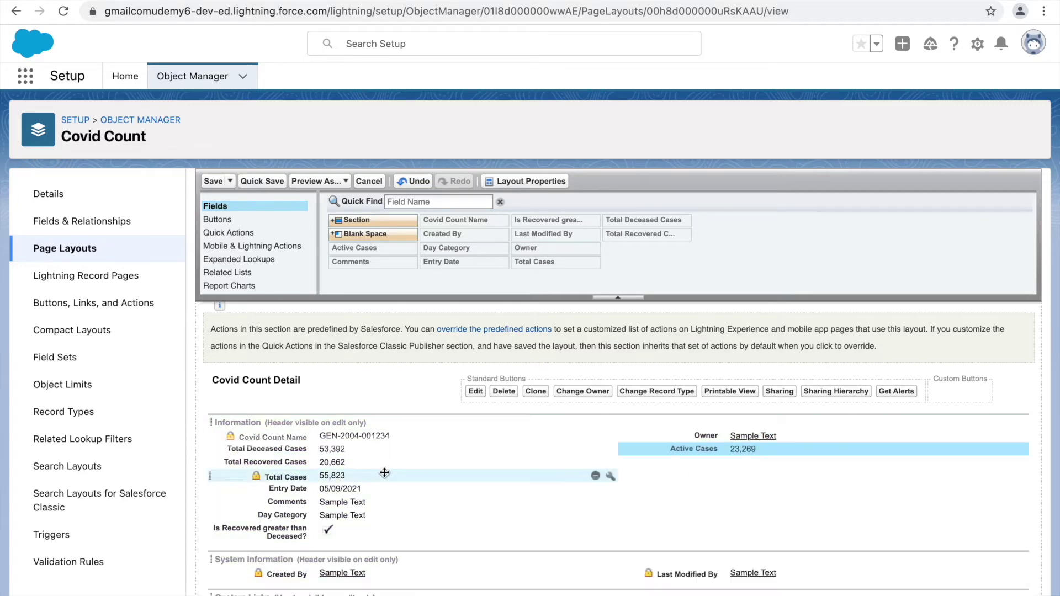
{"action": "left_click_drag", "start_coordinate": [294, 445], "coordinate": [717, 446]}
{"action": "left_click_drag", "start_coordinate": [412, 458], "coordinate": [630, 461]}
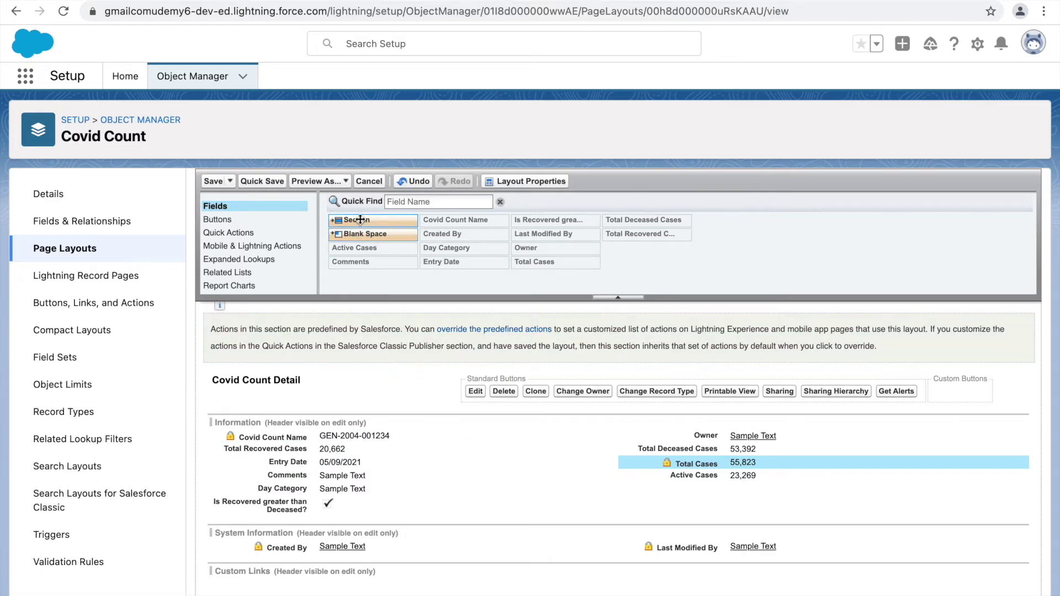
Add a two-column section named Basic Information above the Information section, with its header shown on detail and edit pages.
{"action": "left_click_drag", "start_coordinate": [360, 220], "coordinate": [270, 420]}
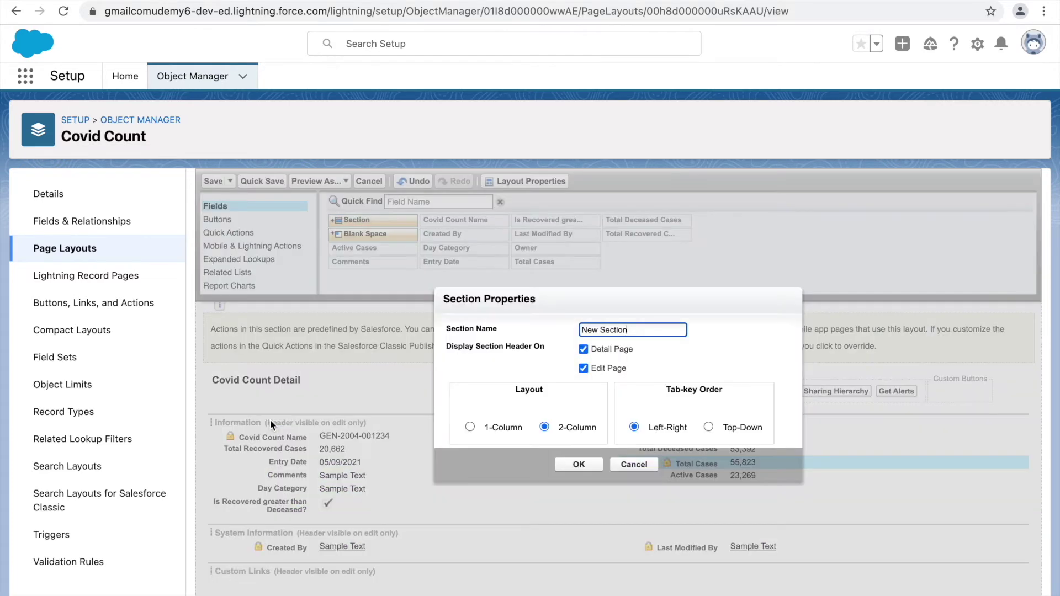
{"action": "key", "text": "BackSpace"}
{"action": "key", "text": "BackSpace"}
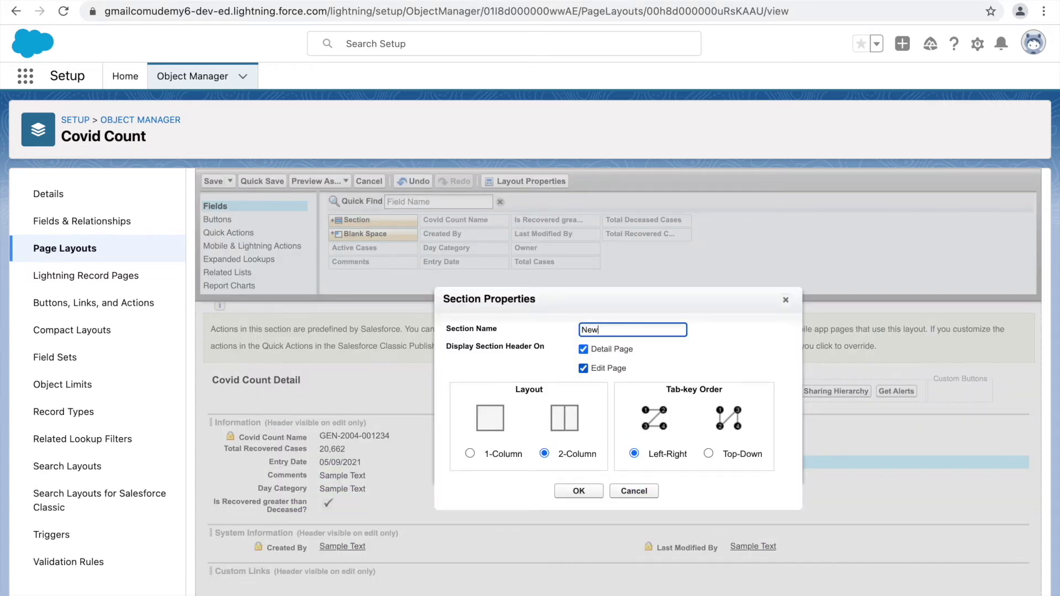
{"action": "key", "text": "BackSpace"}
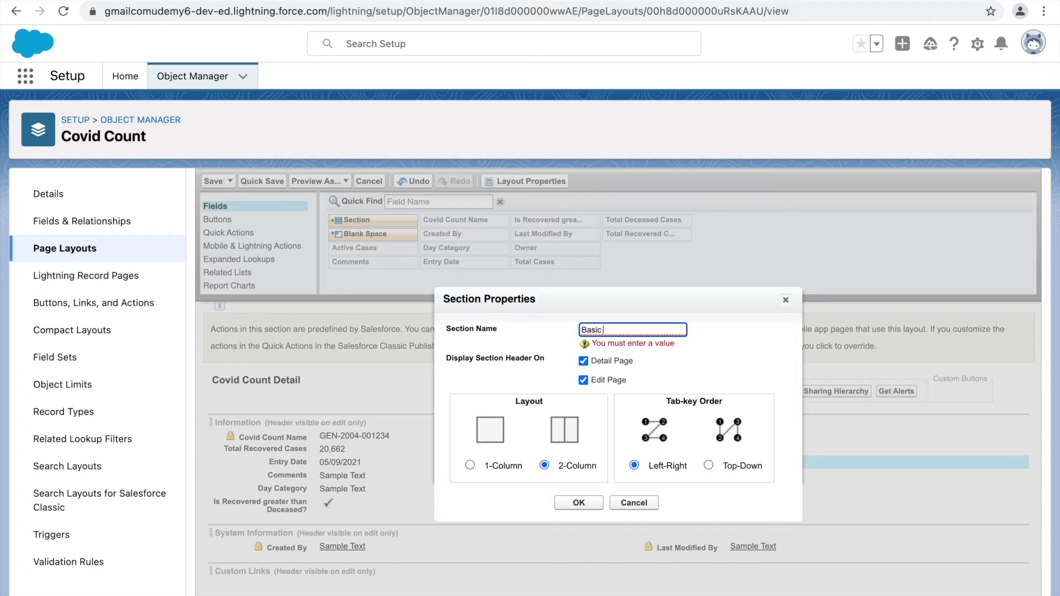
{"action": "left_click", "coordinate": [753, 369]}
{"action": "left_click_drag", "start_coordinate": [507, 350], "coordinate": [536, 347]}
{"action": "left_click", "coordinate": [660, 347]}
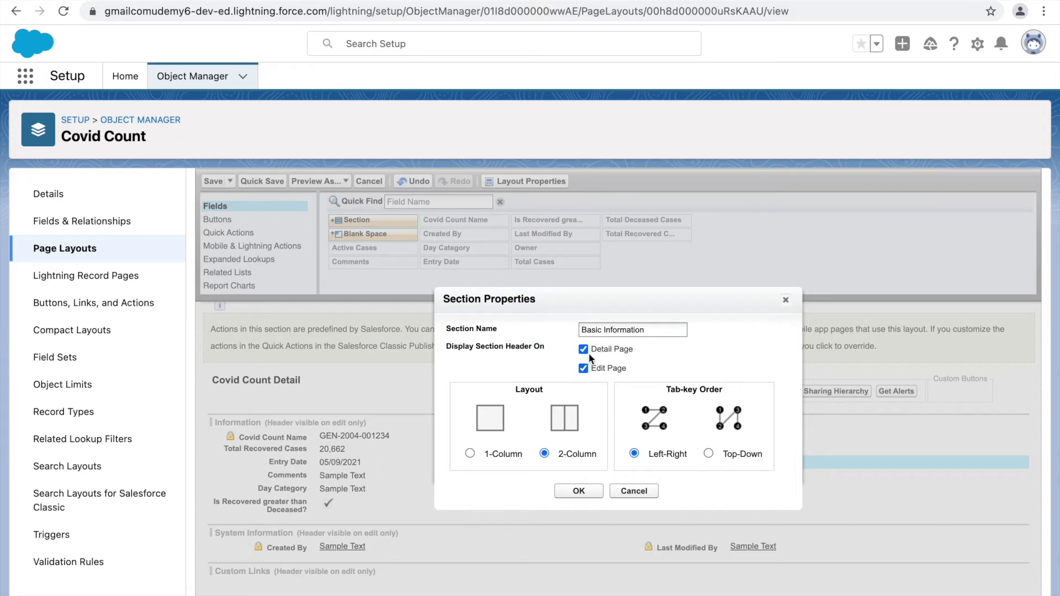
{"action": "double_click", "coordinate": [622, 330]}
{"action": "left_click", "coordinate": [738, 337]}
{"action": "left_click", "coordinate": [579, 491]}
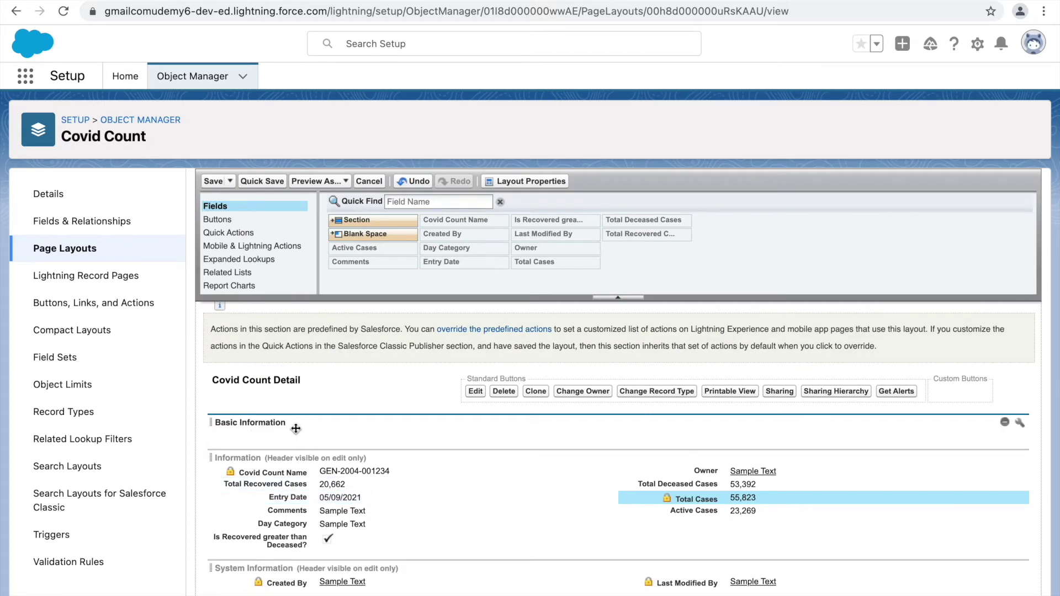
Move Covid Count Name and Created By into Basic Information's first column, and Owner and Last Modified By into its second.
{"action": "scroll", "coordinate": [433, 484], "scroll_direction": "down", "scroll_amount": 3}
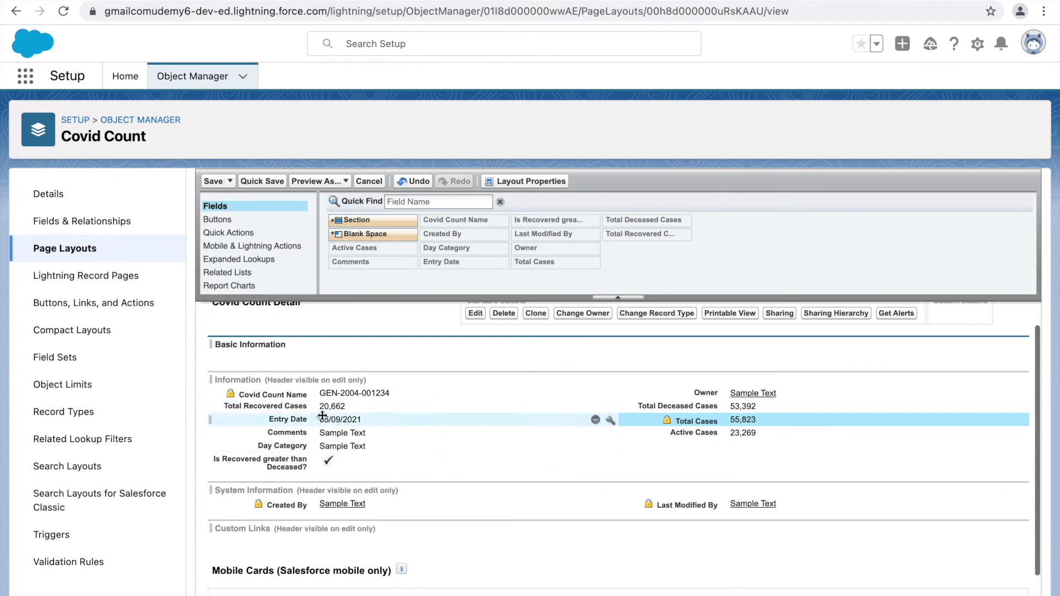
{"action": "left_click_drag", "start_coordinate": [304, 393], "coordinate": [280, 359]}
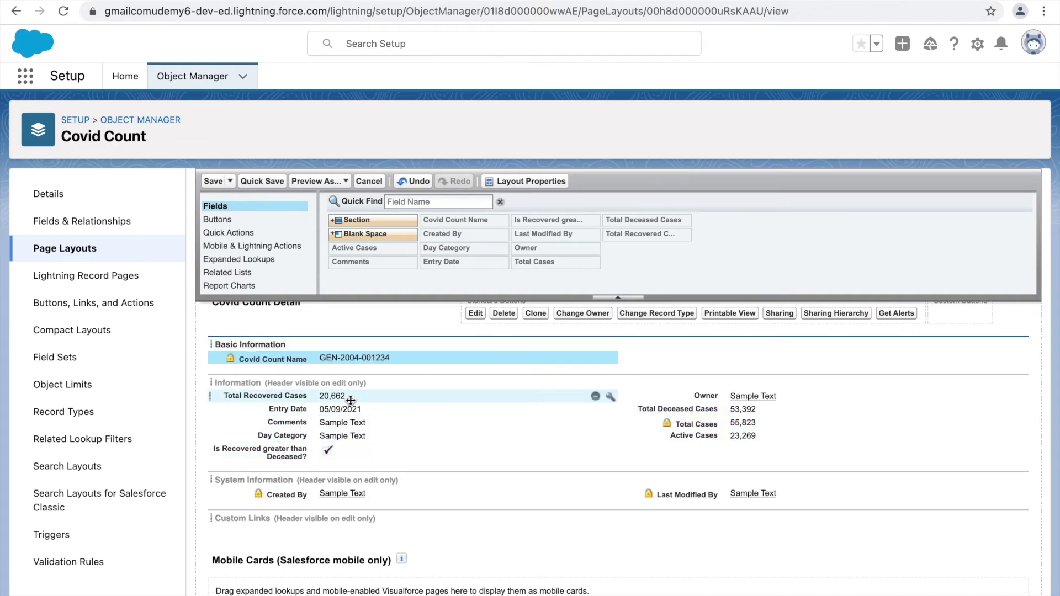
{"action": "left_click_drag", "start_coordinate": [688, 407], "coordinate": [683, 362]}
{"action": "left_click_drag", "start_coordinate": [696, 412], "coordinate": [646, 411]}
{"action": "left_click_drag", "start_coordinate": [285, 499], "coordinate": [286, 369]}
{"action": "left_click_drag", "start_coordinate": [674, 504], "coordinate": [721, 367]}
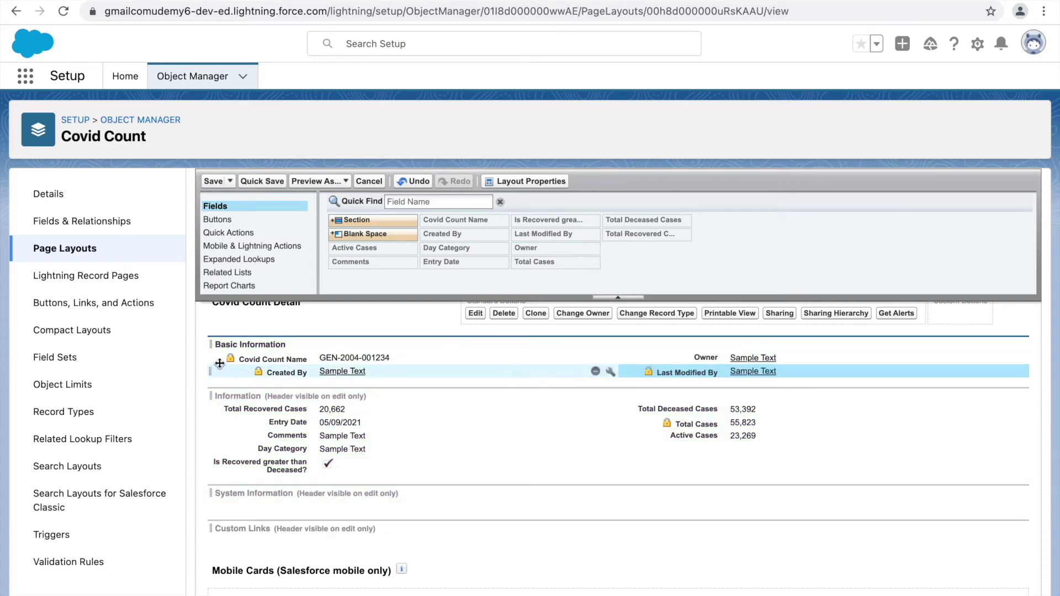
Add a two-column section named Daily Count between the Basic Information and Information sections.
{"action": "left_click_drag", "start_coordinate": [354, 221], "coordinate": [265, 381]}
{"action": "left_click_drag", "start_coordinate": [627, 325], "coordinate": [581, 325]}
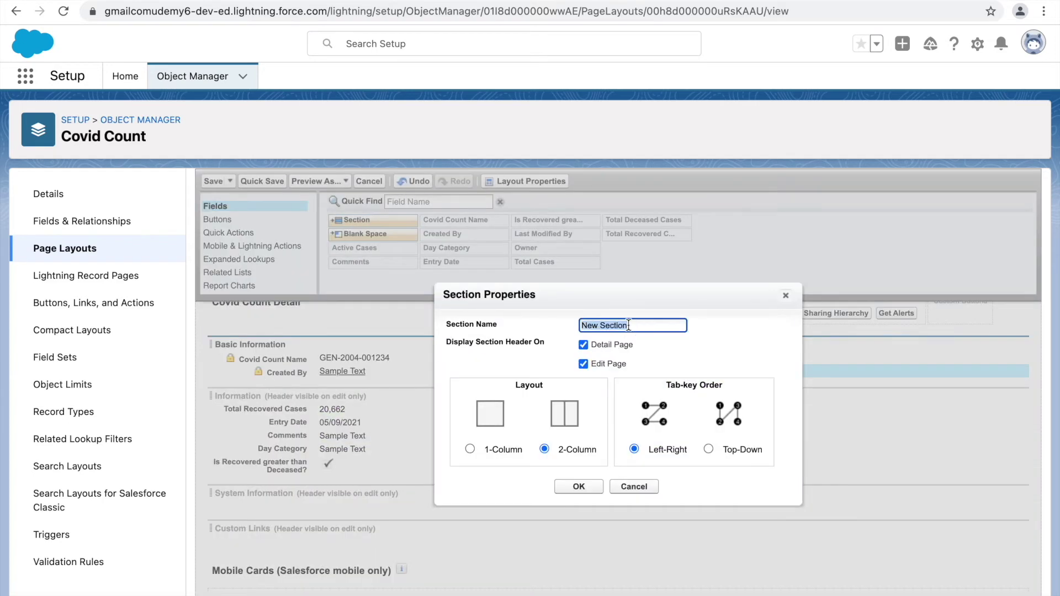
{"action": "type", "text": "Daily Number"}
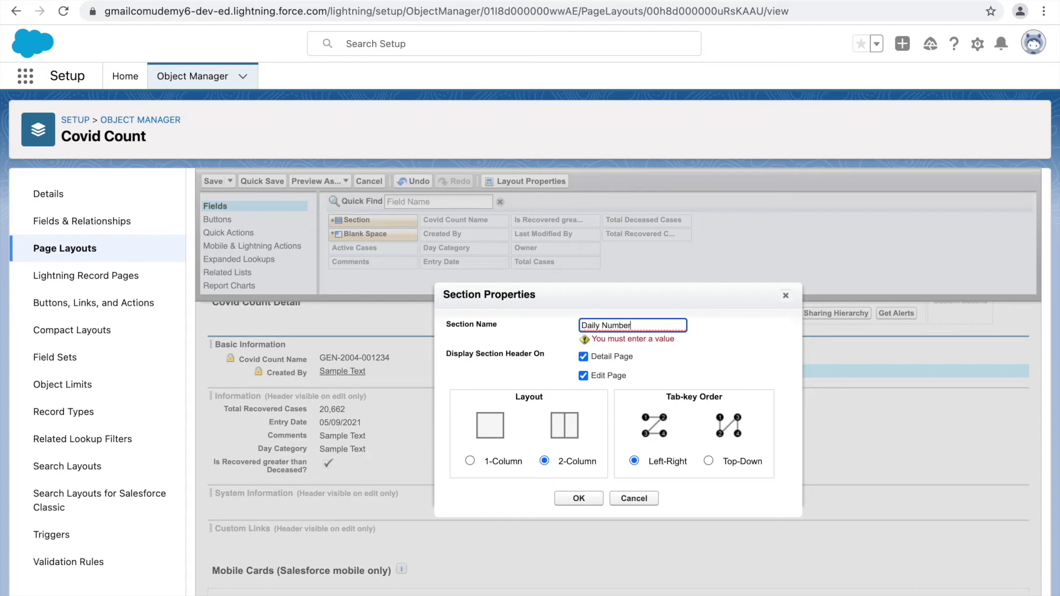
{"action": "type", "text": "s"}
{"action": "key", "text": "BackSpace"}
{"action": "key", "text": "BackSpace"}
{"action": "key", "text": "BackSpace"}
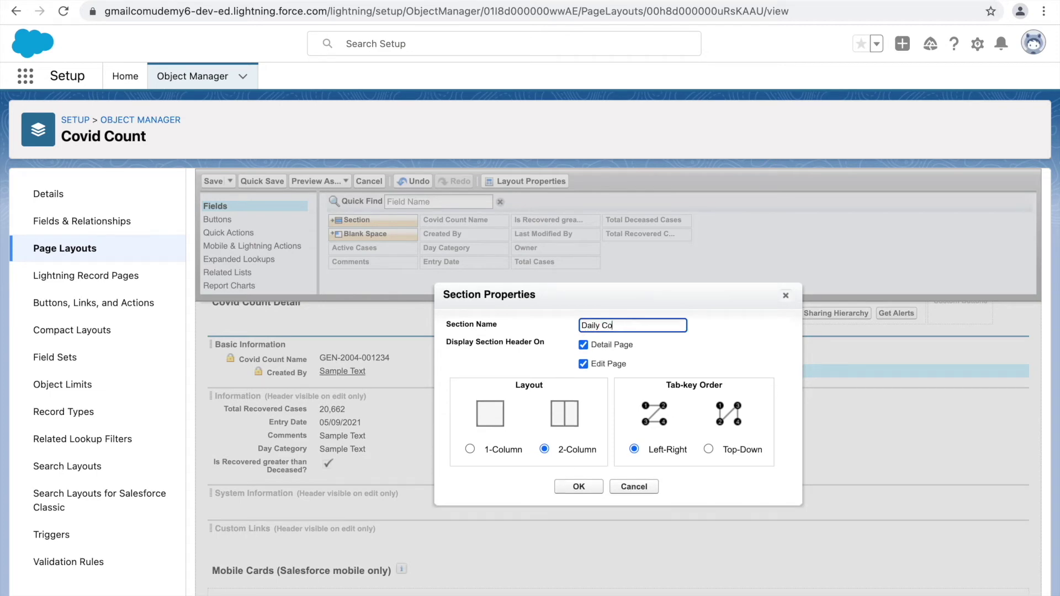
{"action": "left_click", "coordinate": [578, 487]}
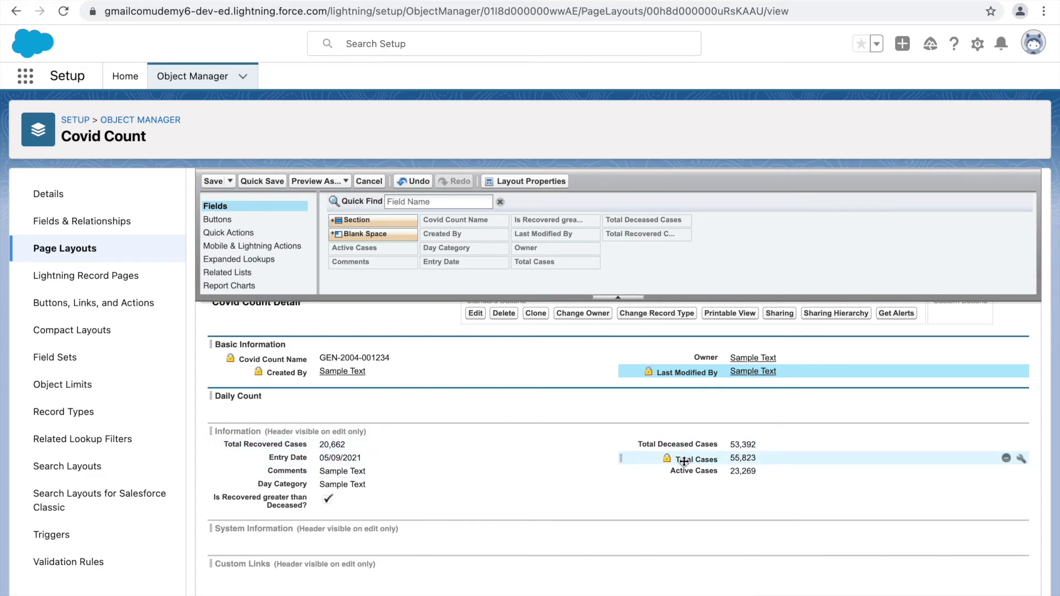
Fill Daily Count's first column with Active, Total Deceased and Total Recovered Cases, and its second with Total Cases, Entry Date and Comments.
{"action": "left_click_drag", "start_coordinate": [666, 471], "coordinate": [347, 412]}
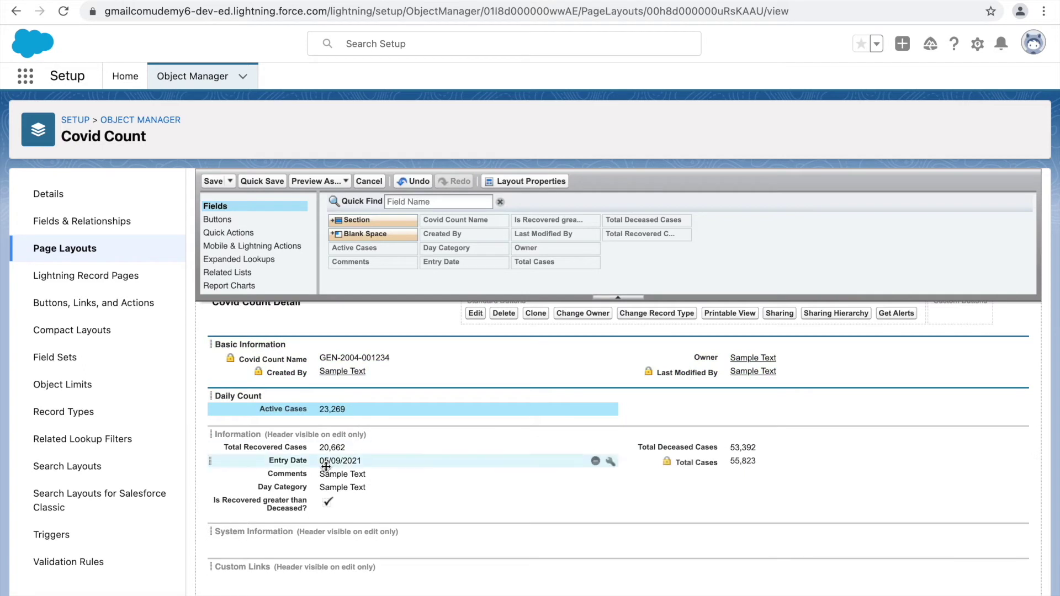
{"action": "left_click_drag", "start_coordinate": [688, 452], "coordinate": [301, 418]}
{"action": "left_click_drag", "start_coordinate": [264, 461], "coordinate": [301, 435]}
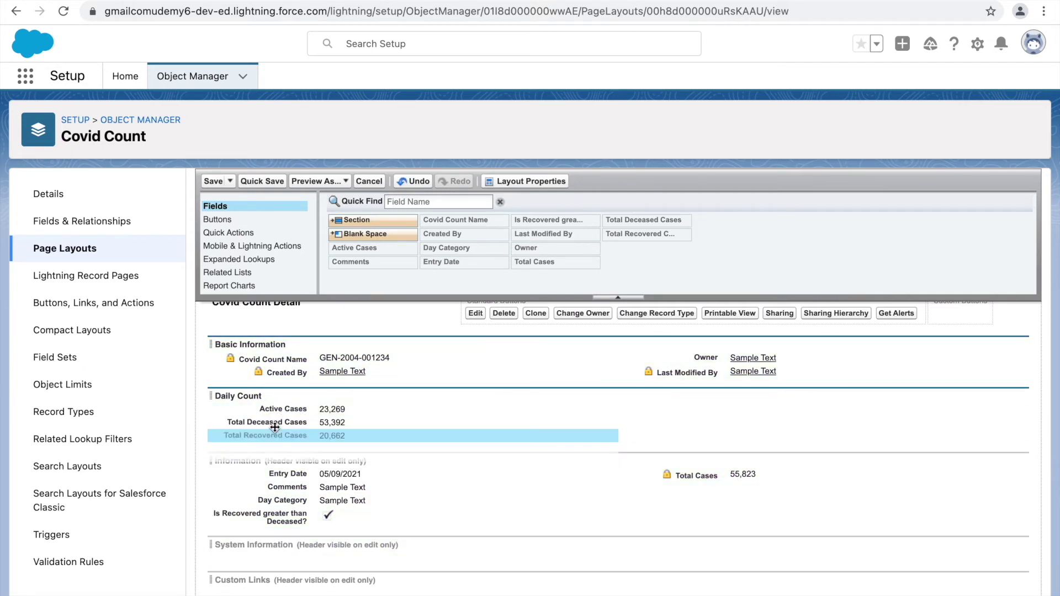
{"action": "left_click_drag", "start_coordinate": [701, 471], "coordinate": [699, 413]}
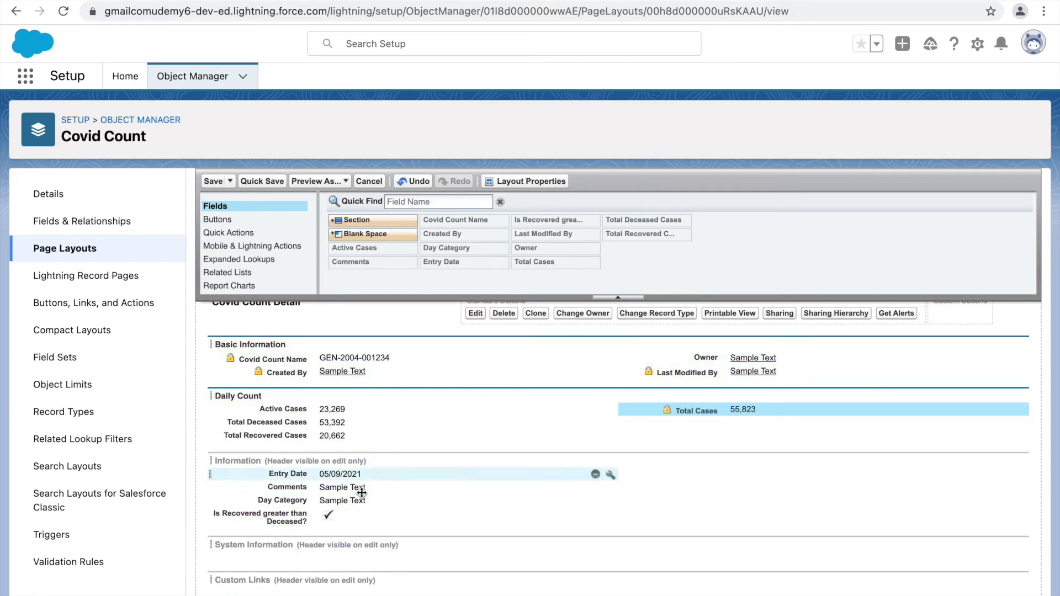
{"action": "left_click_drag", "start_coordinate": [303, 478], "coordinate": [669, 423]}
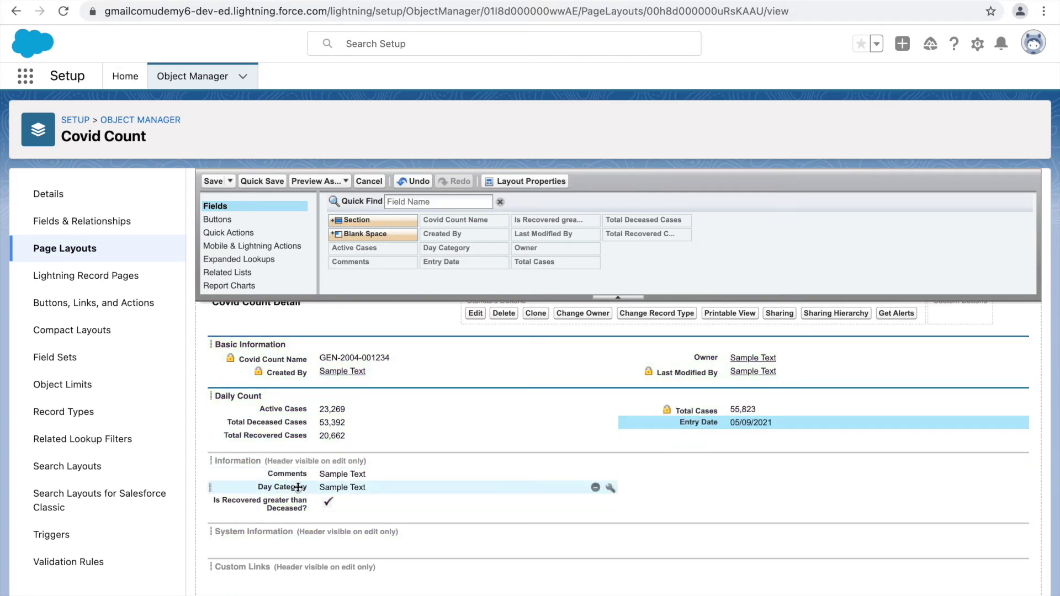
{"action": "left_click_drag", "start_coordinate": [296, 474], "coordinate": [671, 436]}
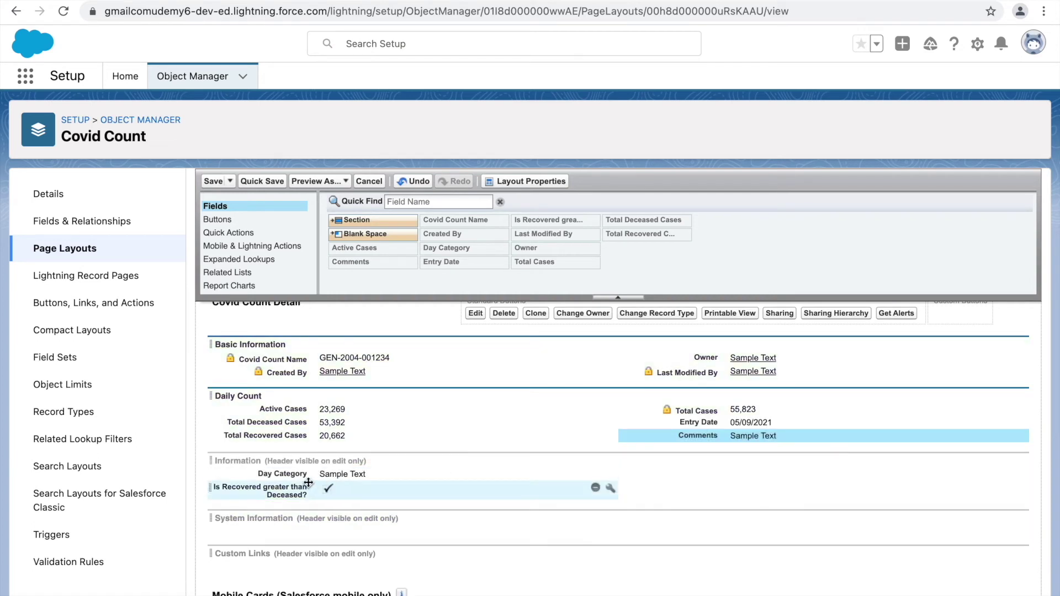
Move Is Recovered greater than Deceased? into the Information section's second column and save the page layout.
{"action": "left_click_drag", "start_coordinate": [281, 491], "coordinate": [741, 480]}
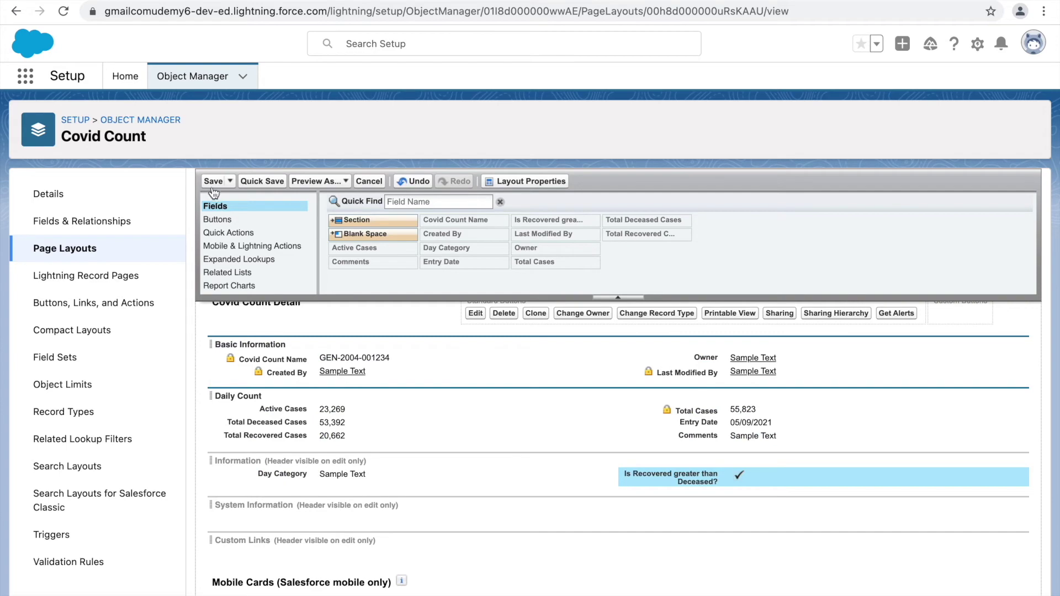
{"action": "left_click", "coordinate": [213, 182]}
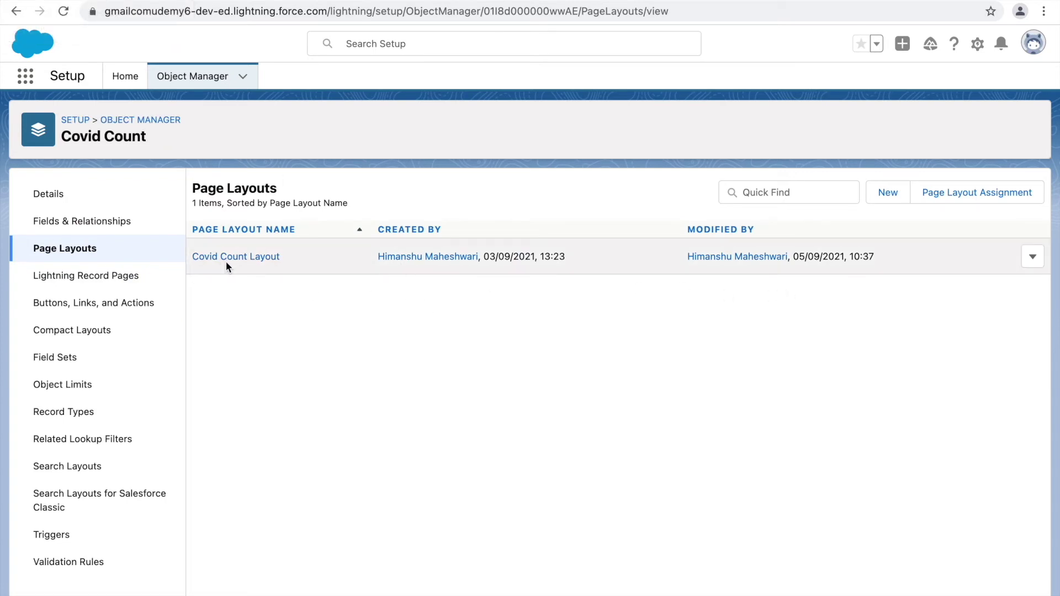
Examine the new layout on record CC-0006 by collapsing and expanding the Basic Information and Daily Count sections.
{"action": "left_click", "coordinate": [91, 2]}
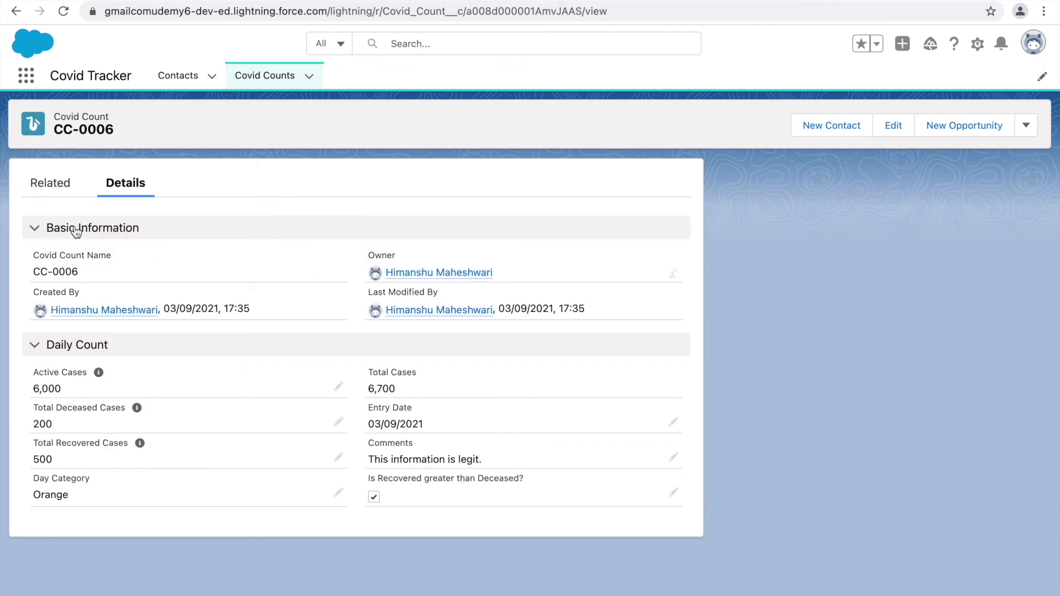
{"action": "left_click", "coordinate": [37, 230]}
{"action": "left_click", "coordinate": [37, 230]}
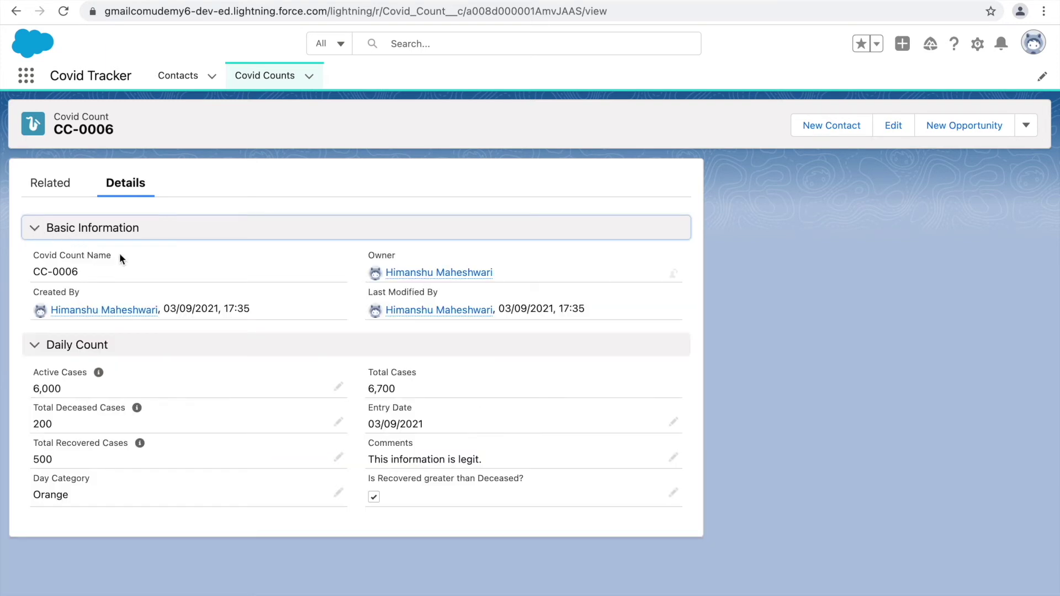
{"action": "left_click", "coordinate": [36, 347]}
{"action": "left_click", "coordinate": [37, 348]}
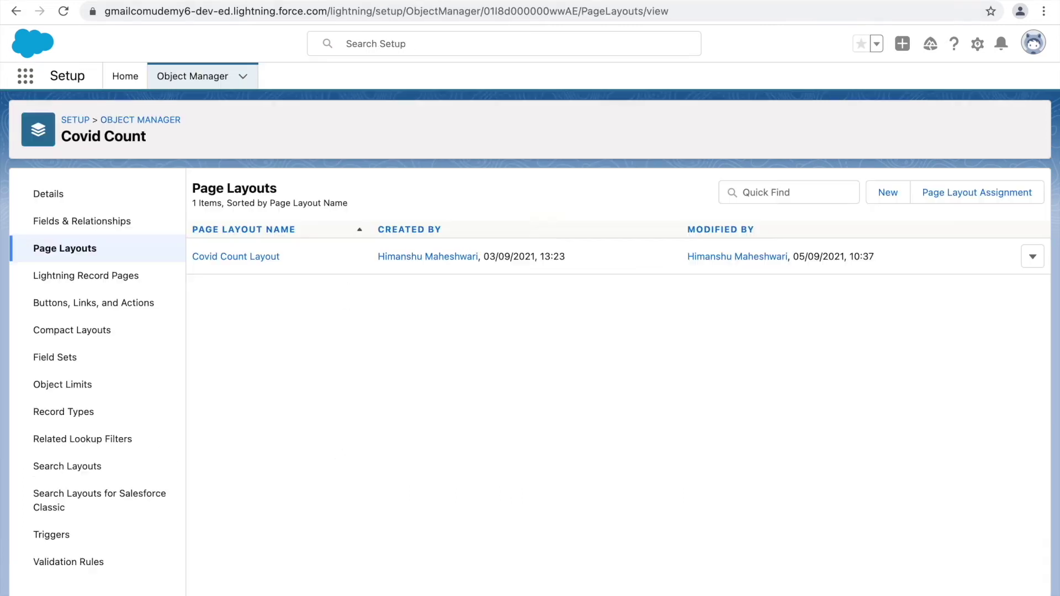
Reopen the Covid Count Layout, add a blank space at the end of both Daily Count columns, and save it.
{"action": "left_click", "coordinate": [239, 258]}
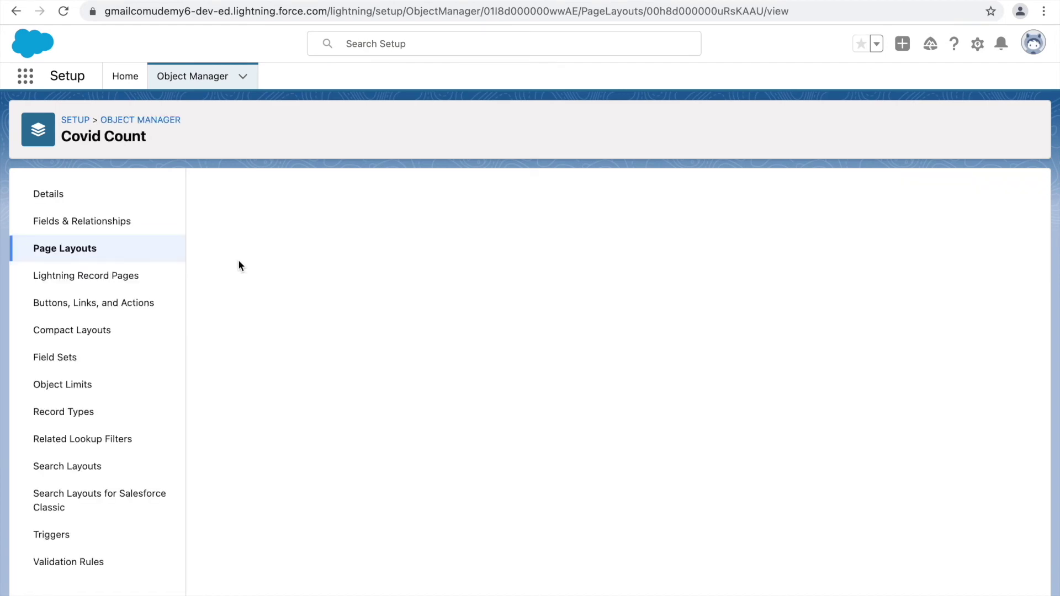
{"action": "scroll", "coordinate": [407, 414], "scroll_direction": "down", "scroll_amount": 5}
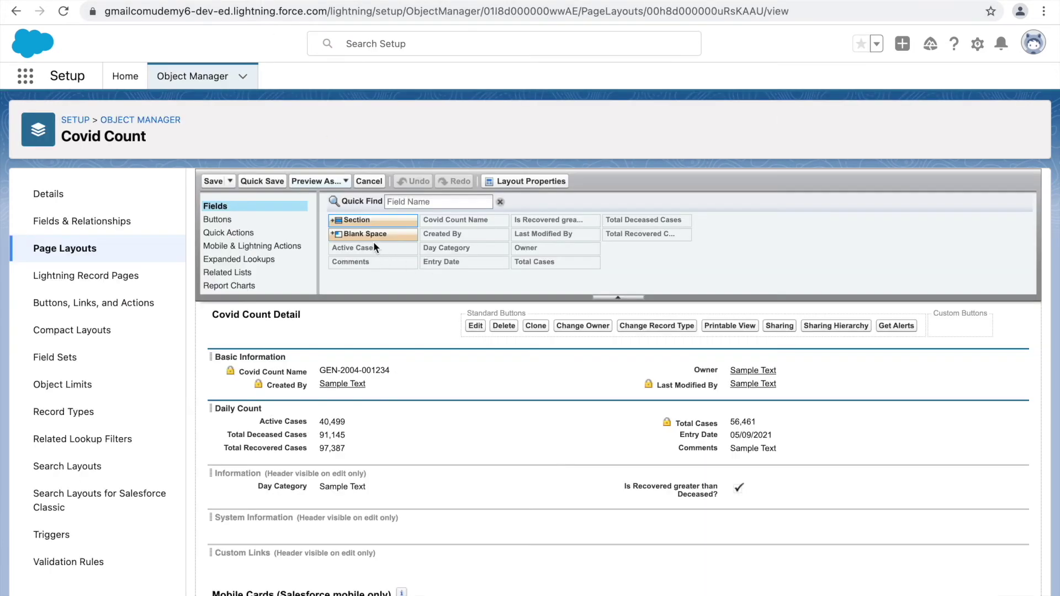
{"action": "left_click_drag", "start_coordinate": [355, 232], "coordinate": [288, 461]}
{"action": "left_click_drag", "start_coordinate": [360, 233], "coordinate": [674, 462]}
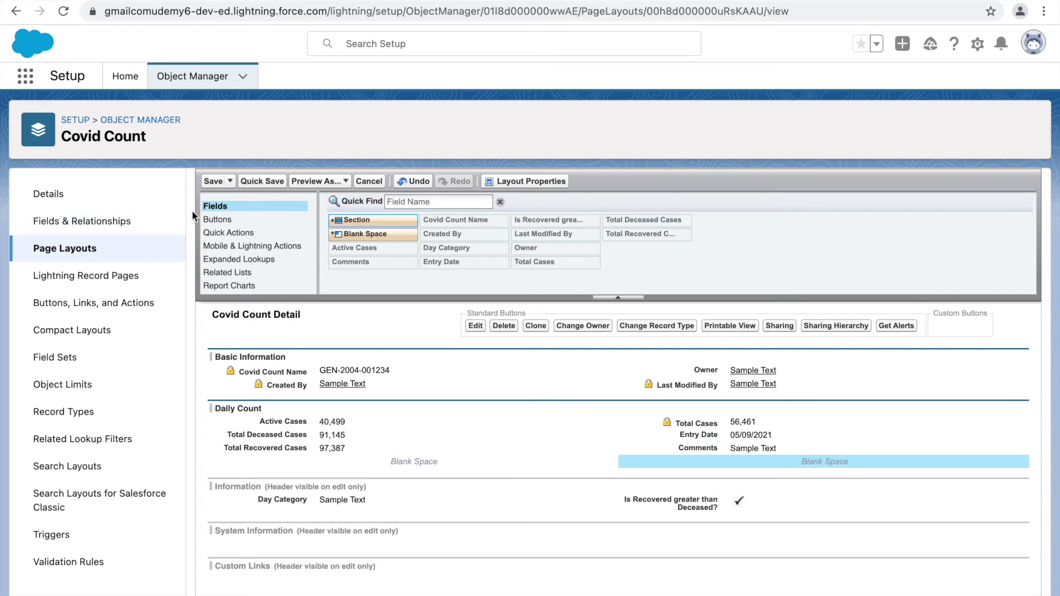
{"action": "left_click", "coordinate": [210, 184]}
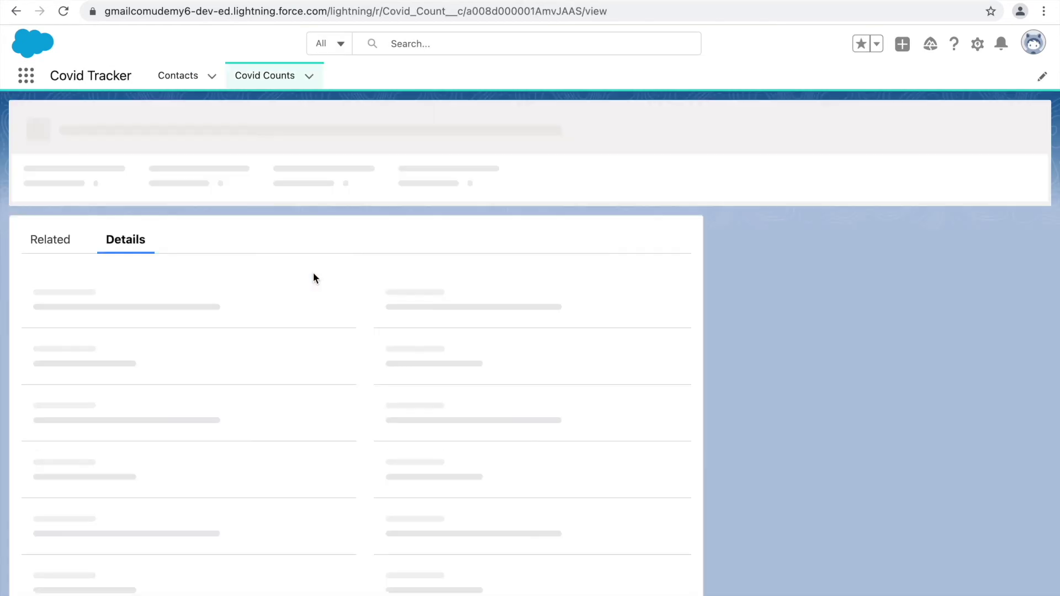
Check the spacing below the Daily Count fields on record CC-0006 and return to the object's page layouts.
{"action": "scroll", "coordinate": [187, 439], "scroll_direction": "down", "scroll_amount": 1}
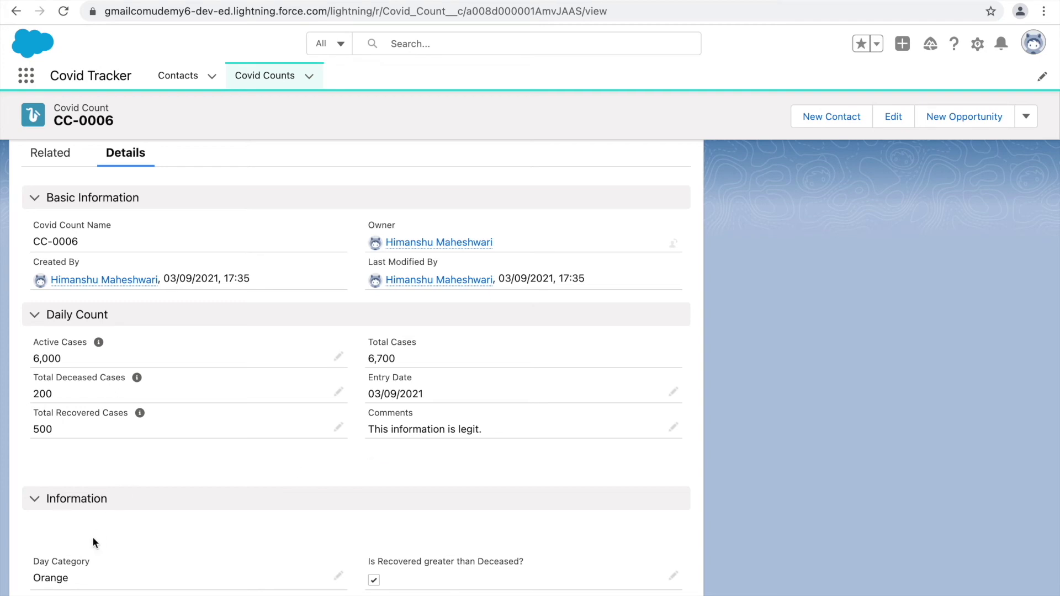
{"action": "left_click", "coordinate": [252, 3]}
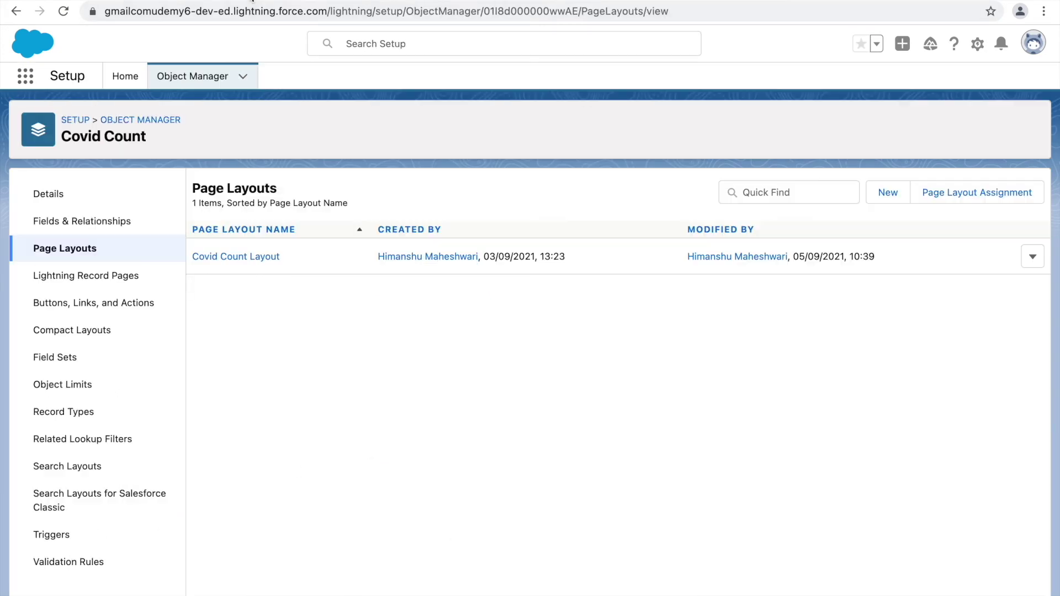
Reopen the Covid Count Layout and remove the blank spaces from both columns of the Information section.
{"action": "left_click", "coordinate": [237, 256]}
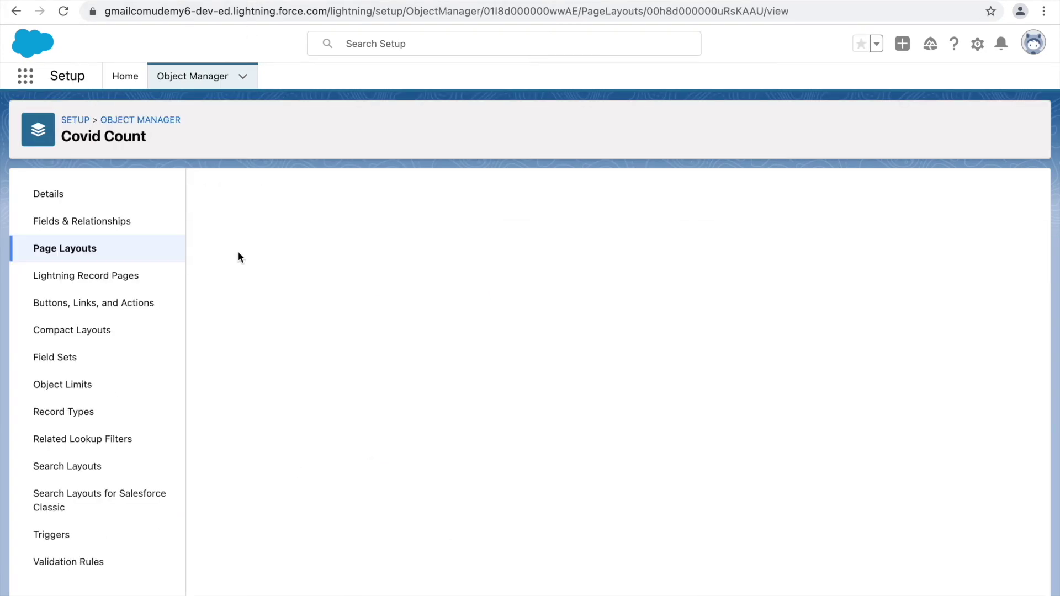
{"action": "scroll", "coordinate": [442, 400], "scroll_direction": "down", "scroll_amount": 5}
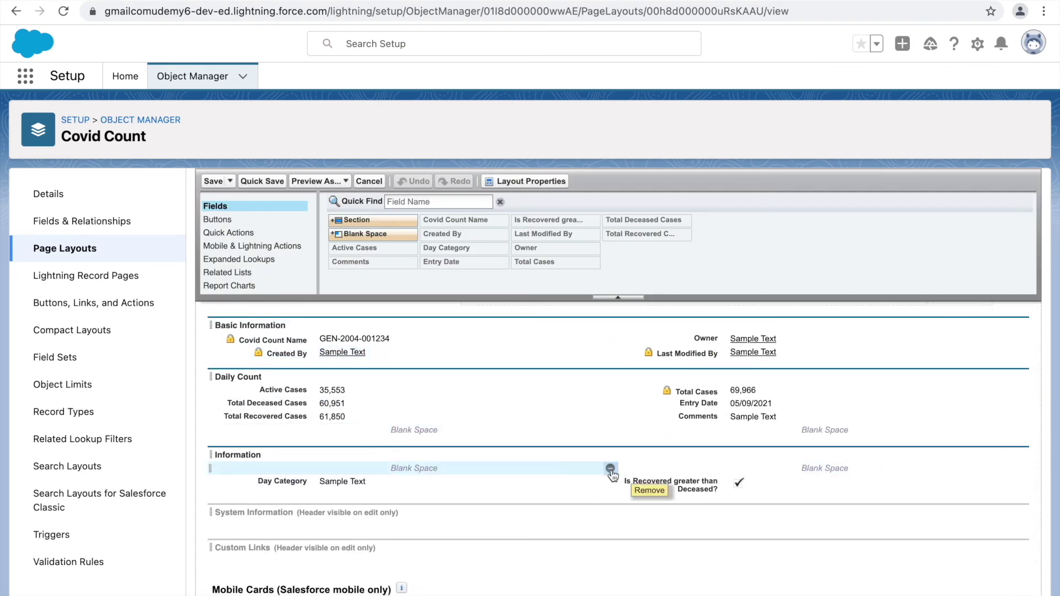
{"action": "left_click", "coordinate": [611, 469]}
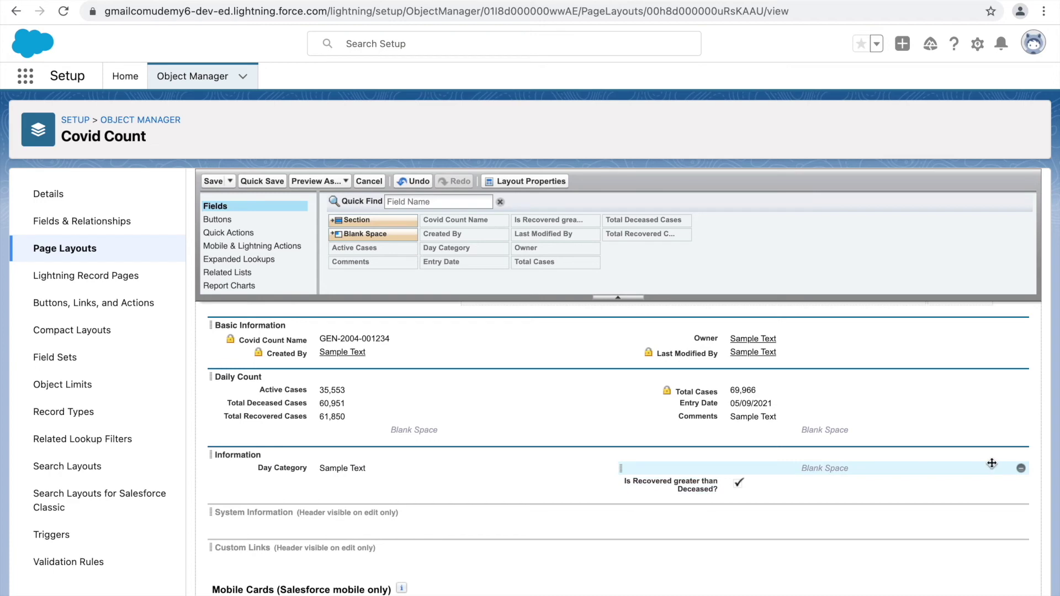
{"action": "left_click", "coordinate": [1021, 468]}
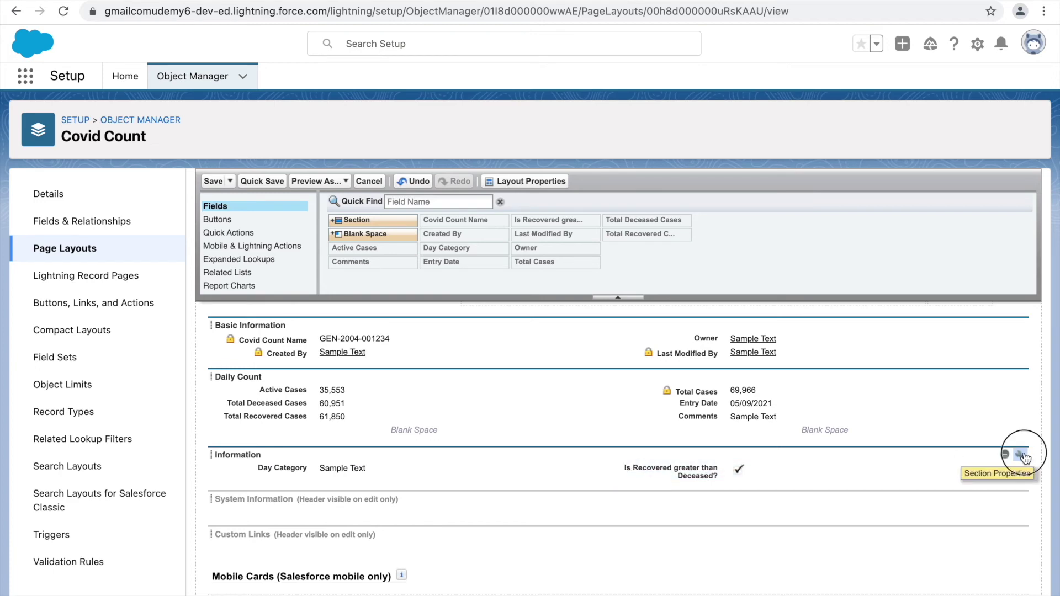
Turn off the Information section's header on the detail page, keeping it on the edit page, and save the layout.
{"action": "left_click", "coordinate": [1023, 456]}
{"action": "left_click", "coordinate": [586, 350]}
{"action": "left_click", "coordinate": [577, 491]}
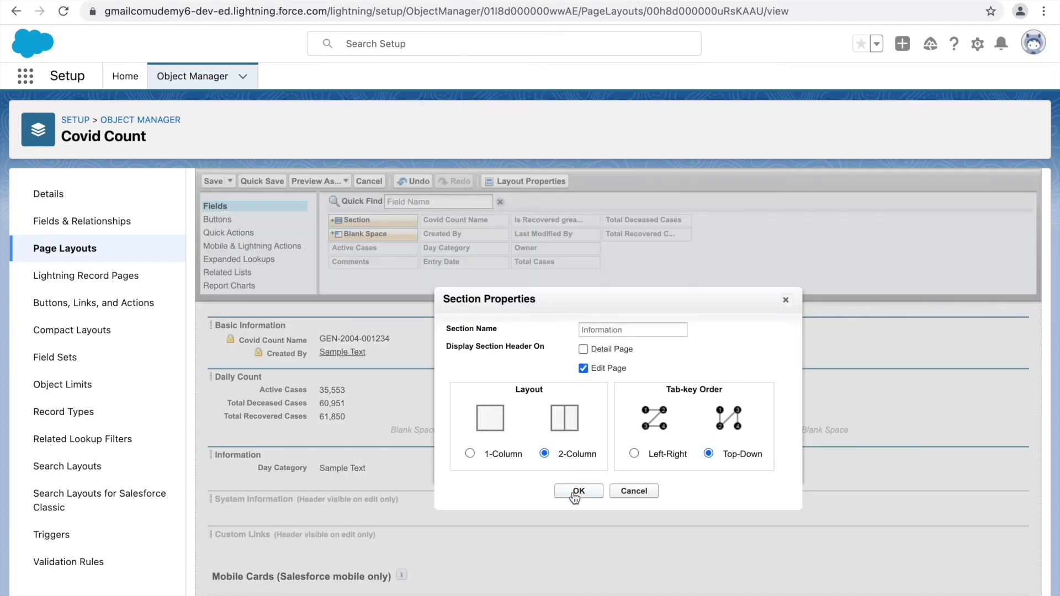
{"action": "left_click", "coordinate": [213, 182]}
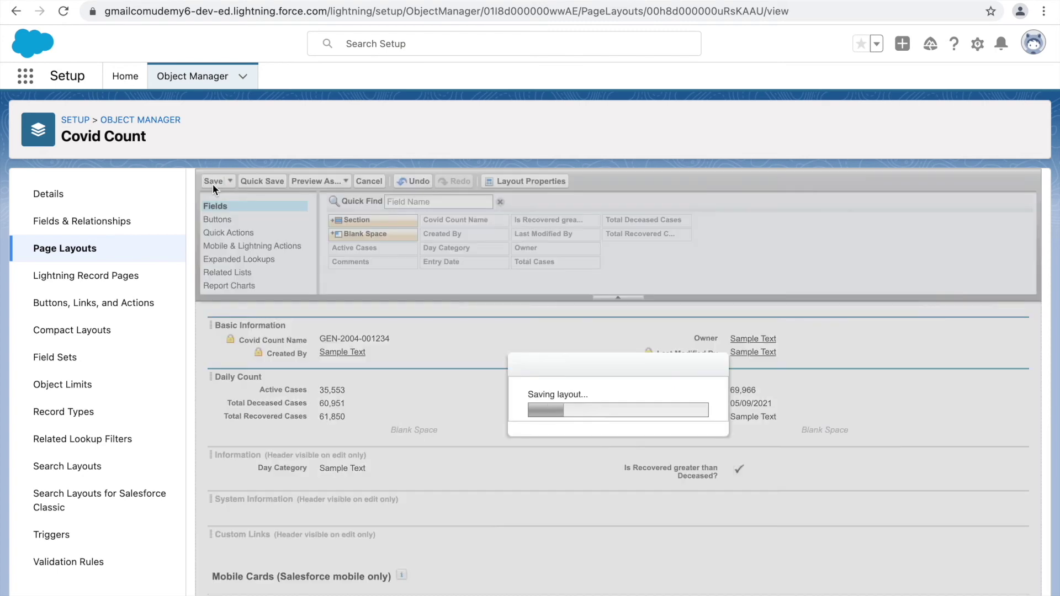
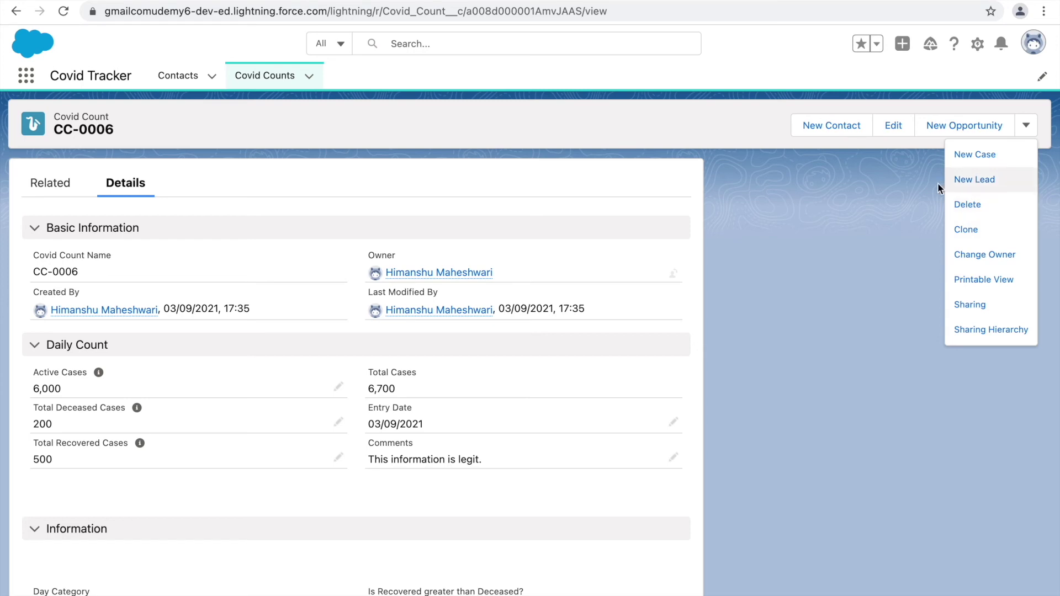
Examine the additional actions offered on Covid Count record CC-0006.
{"action": "left_click", "coordinate": [837, 231]}
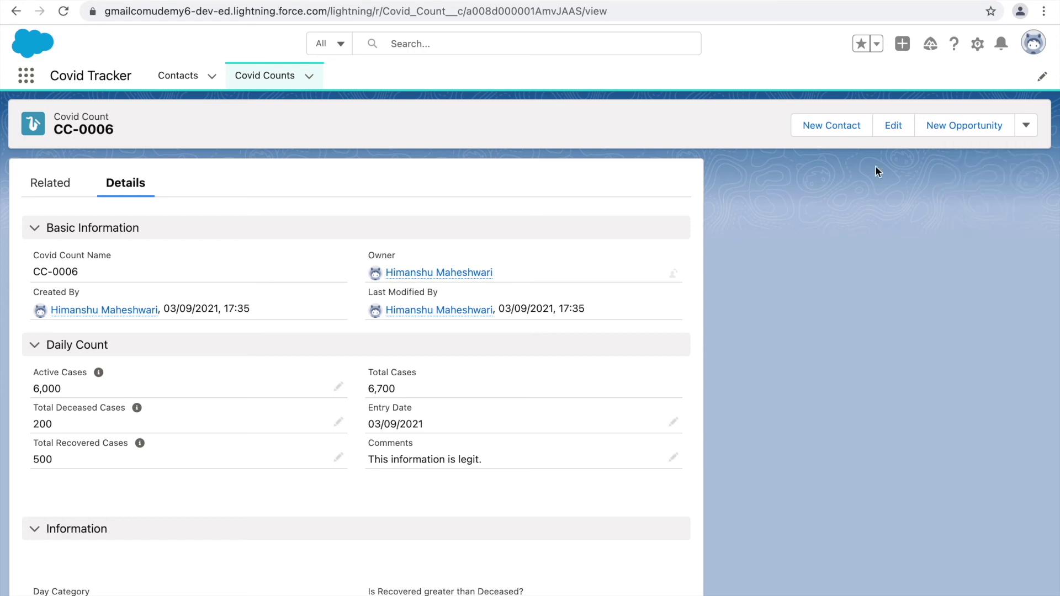
{"action": "left_click", "coordinate": [1027, 132]}
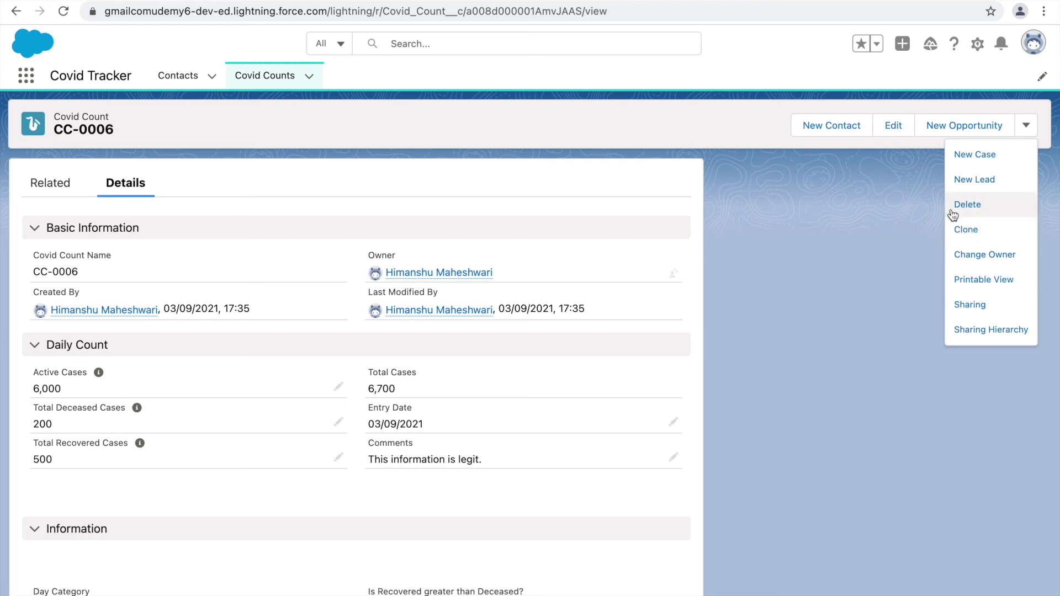
{"action": "left_click", "coordinate": [898, 224]}
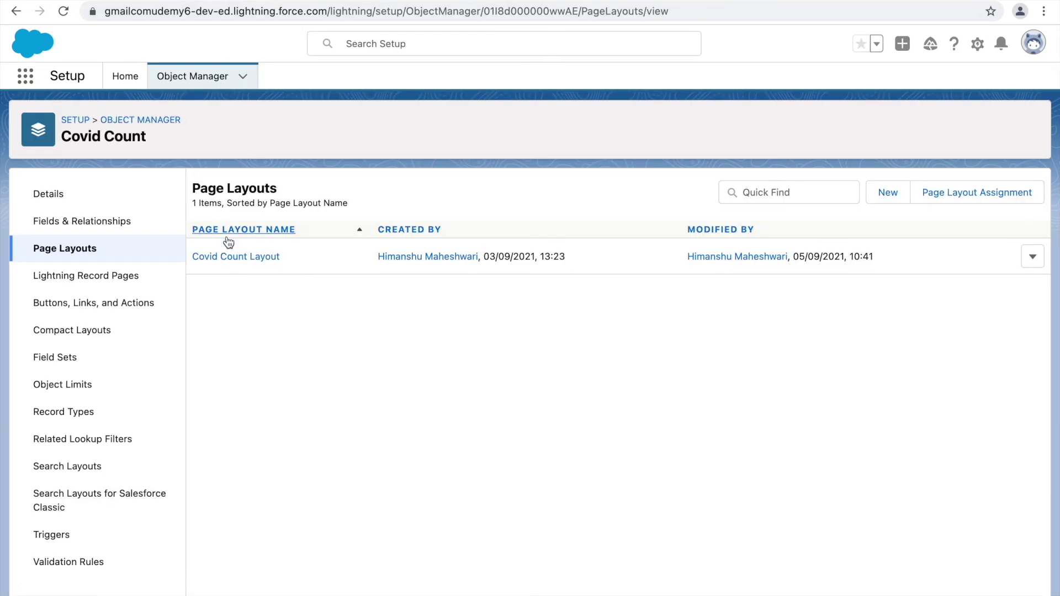
Reopen the Covid Count Layout, review its available buttons and quick actions, and display the Mobile & Lightning Actions elements.
{"action": "left_click", "coordinate": [230, 255]}
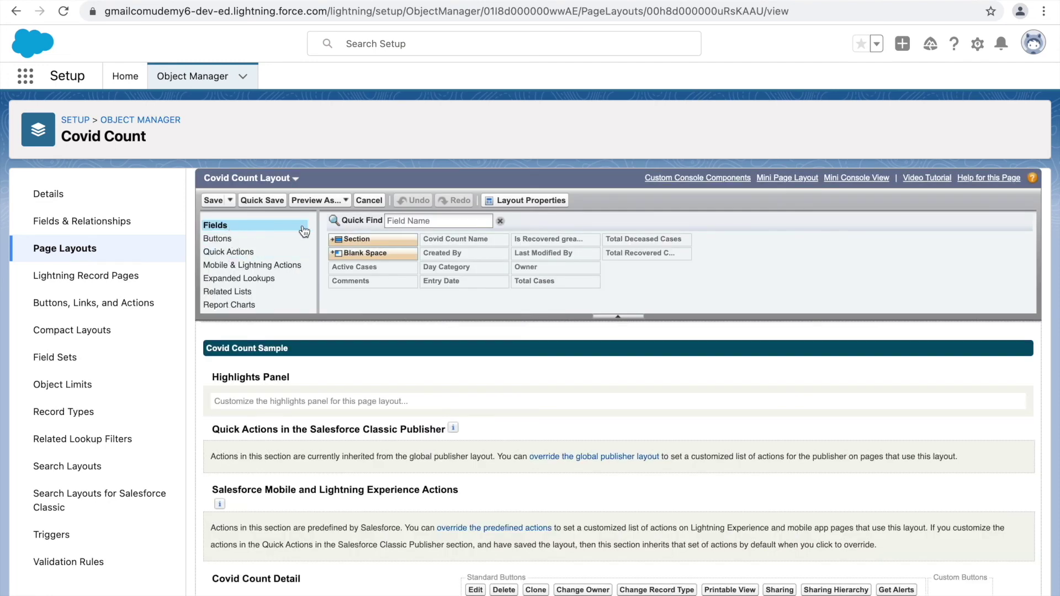
{"action": "left_click", "coordinate": [226, 240]}
{"action": "left_click", "coordinate": [232, 254]}
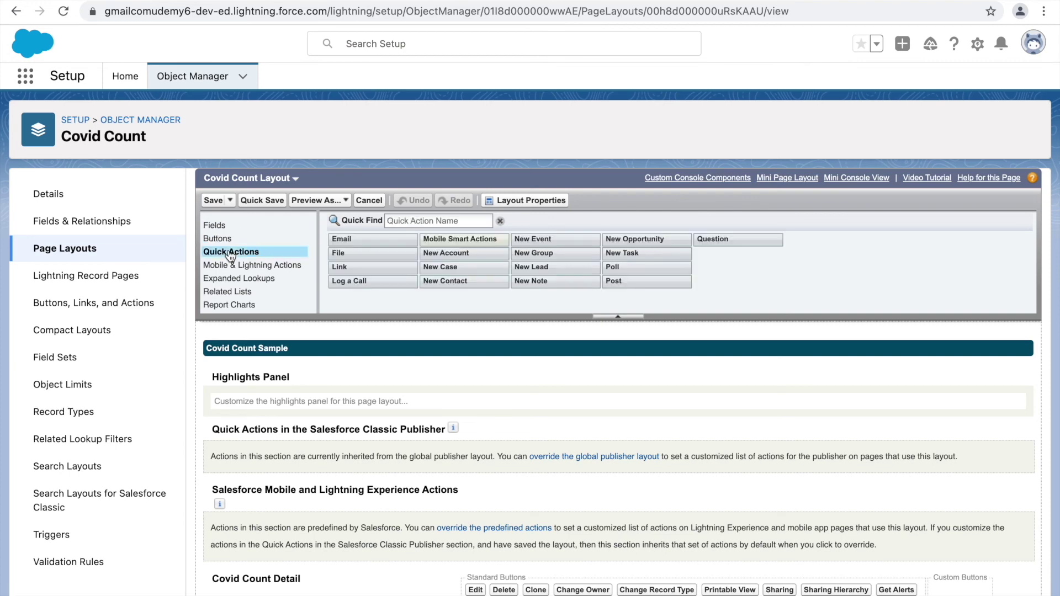
{"action": "left_click", "coordinate": [256, 270]}
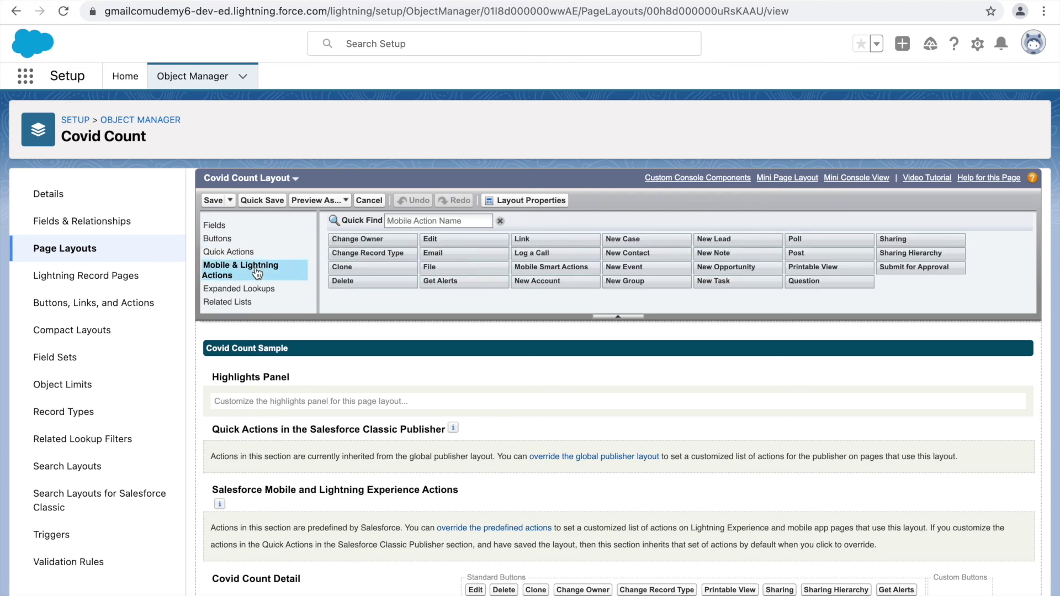
{"action": "left_click", "coordinate": [228, 252]}
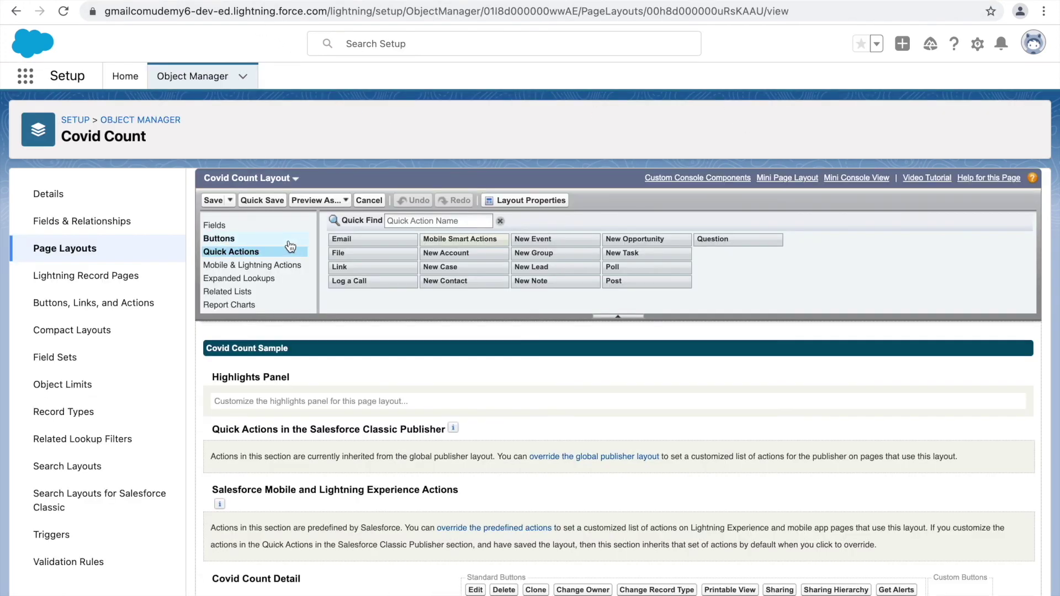
{"action": "left_click", "coordinate": [244, 270]}
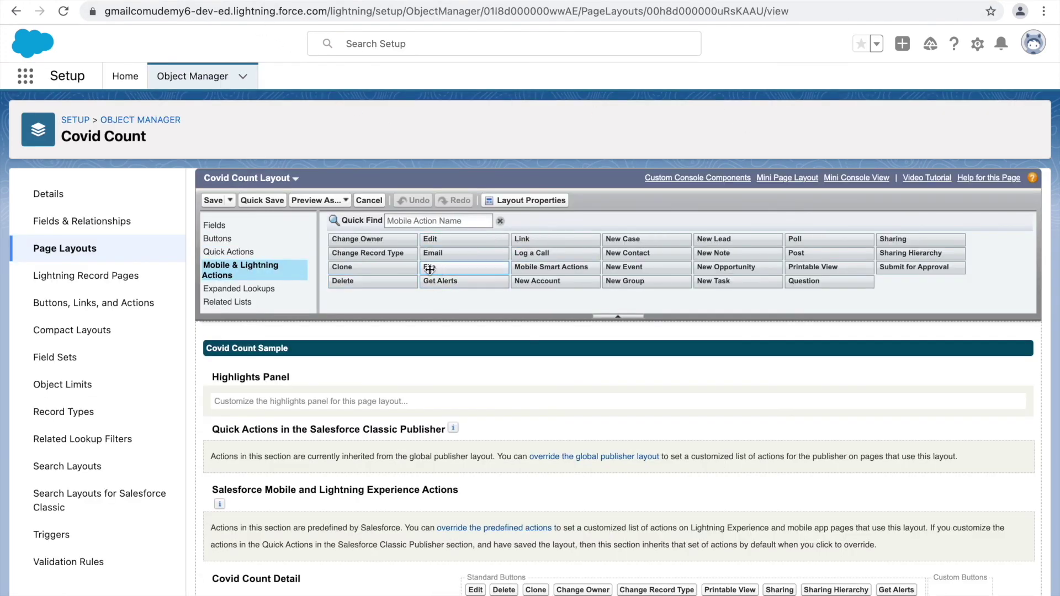
Override the predefined actions in the layout's Salesforce Mobile and Lightning Experience Actions section.
{"action": "scroll", "coordinate": [469, 358], "scroll_direction": "down", "scroll_amount": 2}
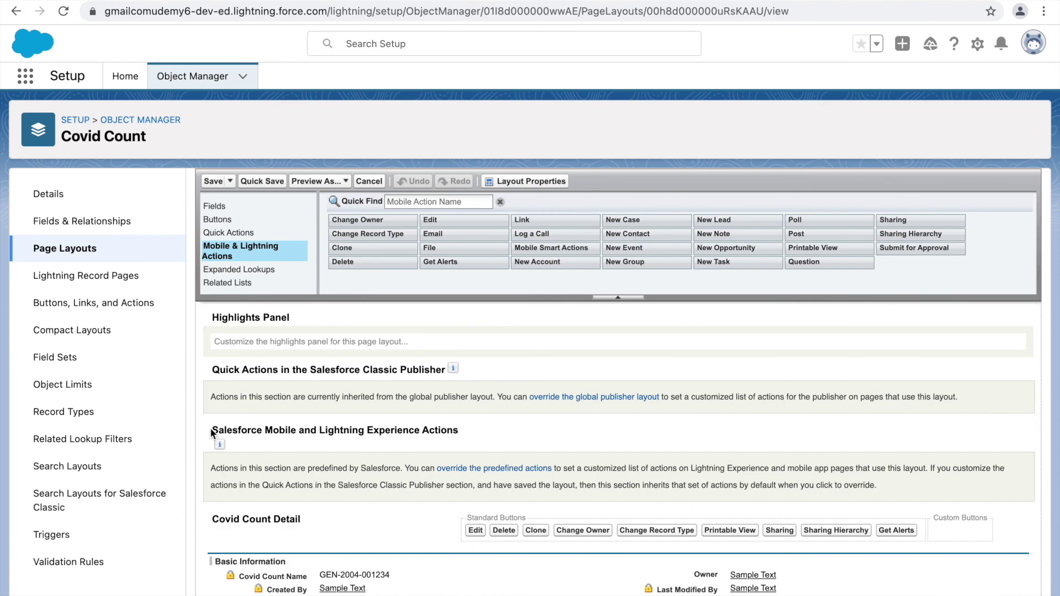
{"action": "left_click_drag", "start_coordinate": [211, 429], "coordinate": [450, 425]}
{"action": "left_click", "coordinate": [449, 425]}
{"action": "left_click", "coordinate": [504, 474]}
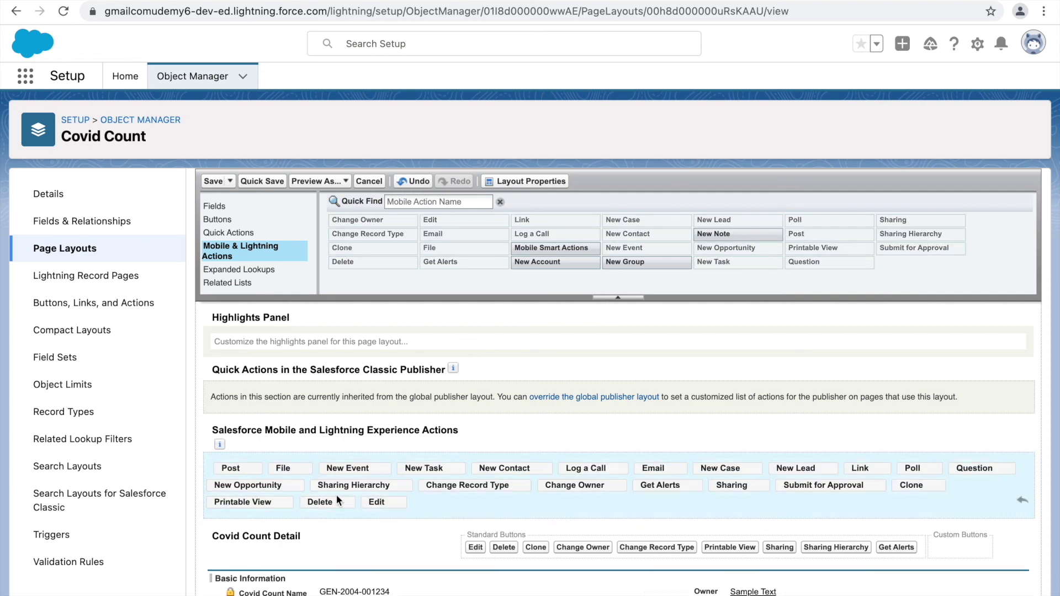
Remove every action except Clone, Delete and Edit from the Salesforce Mobile and Lightning Experience Actions section.
{"action": "left_click_drag", "start_coordinate": [254, 468], "coordinate": [386, 260]}
{"action": "left_click_drag", "start_coordinate": [227, 468], "coordinate": [415, 249]}
{"action": "left_click_drag", "start_coordinate": [247, 468], "coordinate": [419, 246]}
{"action": "left_click_drag", "start_coordinate": [247, 468], "coordinate": [415, 251]}
{"action": "left_click_drag", "start_coordinate": [246, 471], "coordinate": [414, 251]}
{"action": "left_click_drag", "start_coordinate": [228, 469], "coordinate": [408, 249]}
{"action": "left_click_drag", "start_coordinate": [232, 469], "coordinate": [420, 248]}
{"action": "left_click_drag", "start_coordinate": [332, 468], "coordinate": [419, 249]}
{"action": "left_click_drag", "start_coordinate": [236, 468], "coordinate": [419, 248]}
{"action": "left_click_drag", "start_coordinate": [237, 468], "coordinate": [429, 247]}
{"action": "left_click_drag", "start_coordinate": [238, 468], "coordinate": [398, 251]}
{"action": "left_click_drag", "start_coordinate": [238, 468], "coordinate": [409, 252]}
{"action": "mouse_move", "coordinate": [425, 468]}
{"action": "left_mouse_down"}
{"action": "mouse_move", "coordinate": [449, 226]}
{"action": "mouse_move", "coordinate": [420, 251]}
{"action": "left_mouse_up"}
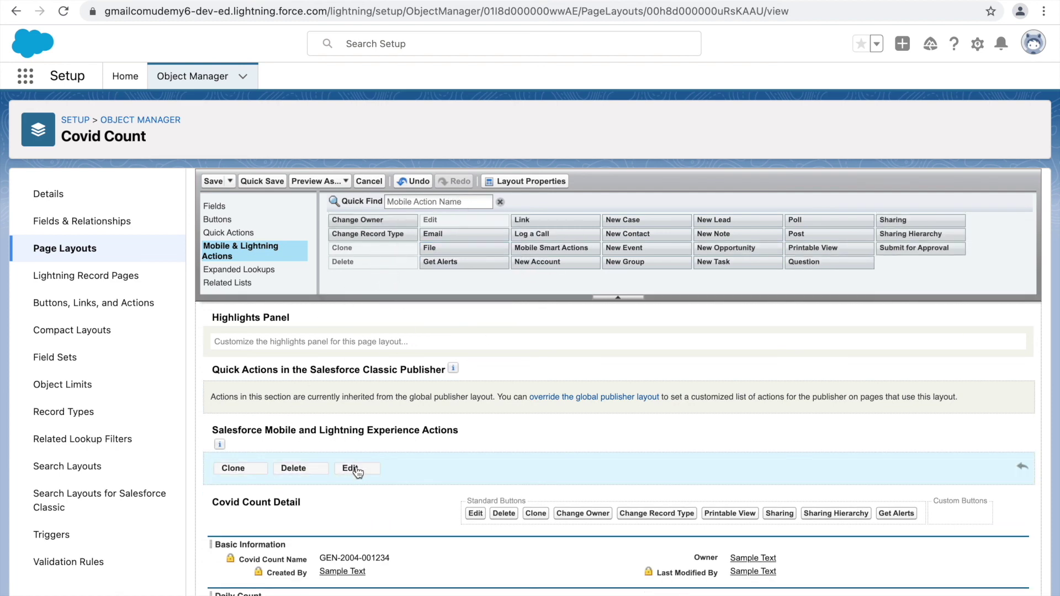
Reorder the remaining mobile and Lightning actions as Edit, Delete, Clone and save the page layout.
{"action": "left_click_drag", "start_coordinate": [353, 469], "coordinate": [229, 474]}
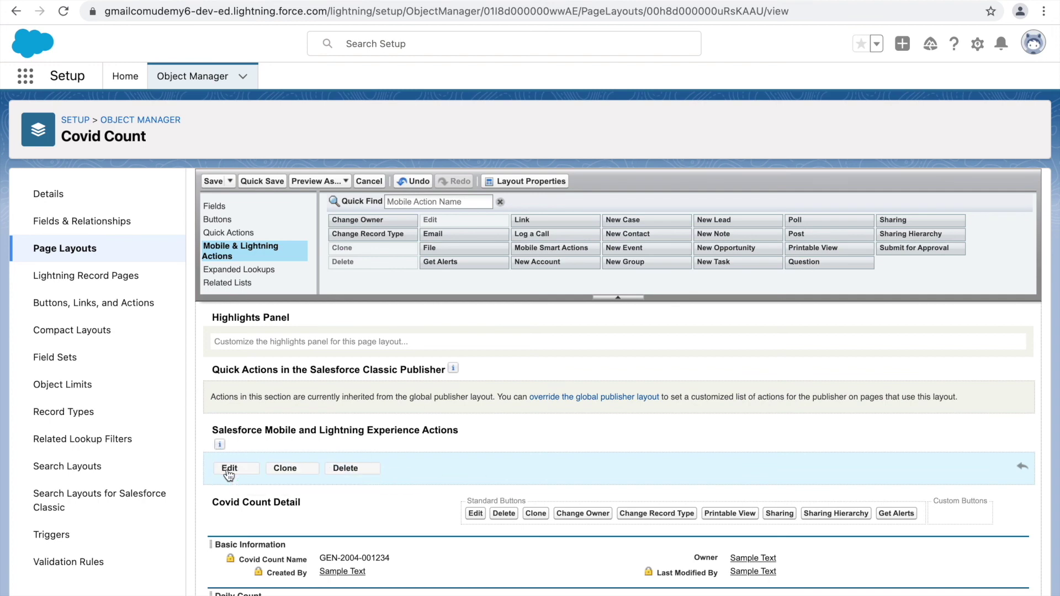
{"action": "left_click_drag", "start_coordinate": [345, 468], "coordinate": [273, 474]}
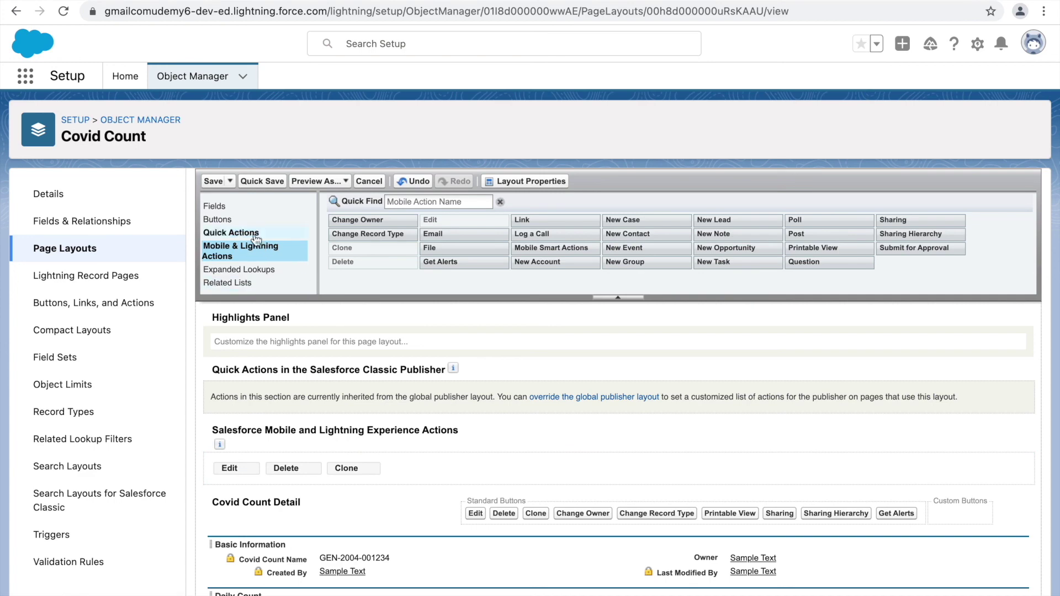
{"action": "left_click", "coordinate": [212, 183]}
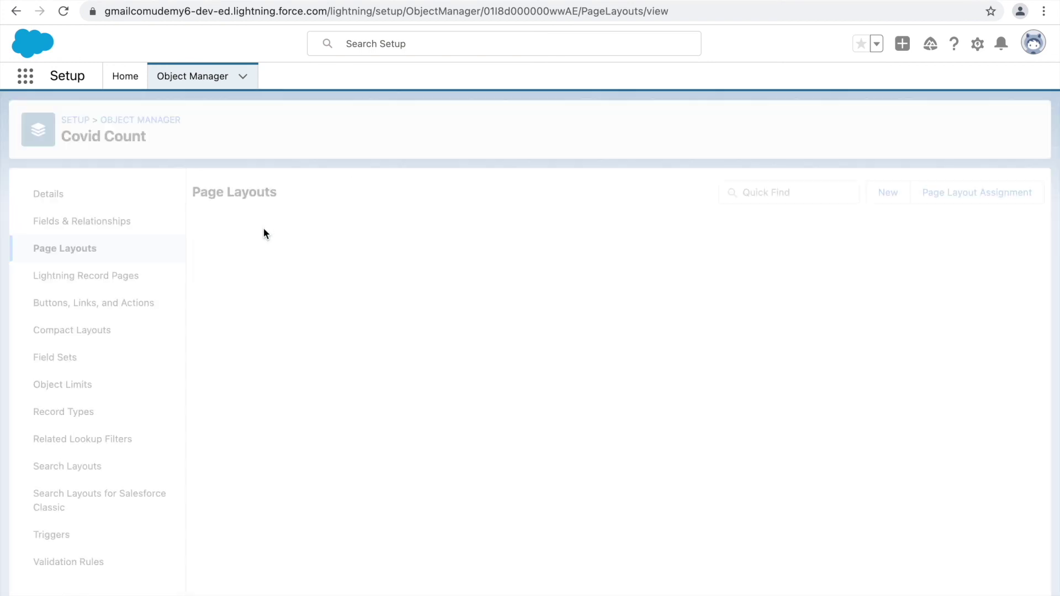